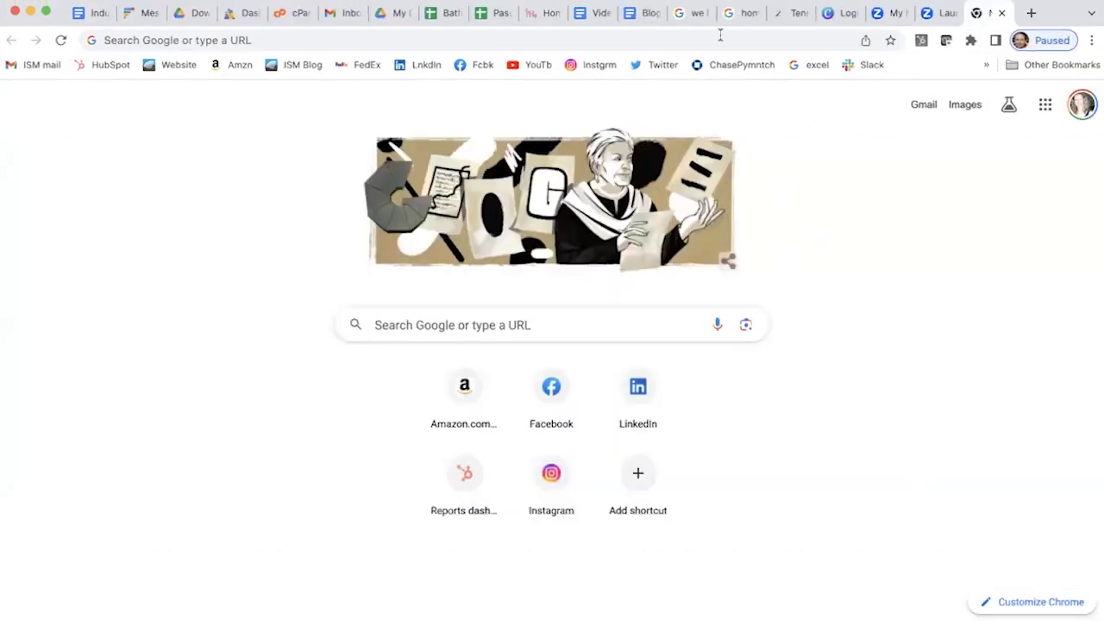
Step: Start entering a web address in the new Chrome tab's address bar
{"action": "left_click", "coordinate": [721, 40]}
Step: Load canva.com and sign in with the Google account
{"action": "type", "text": "can"}
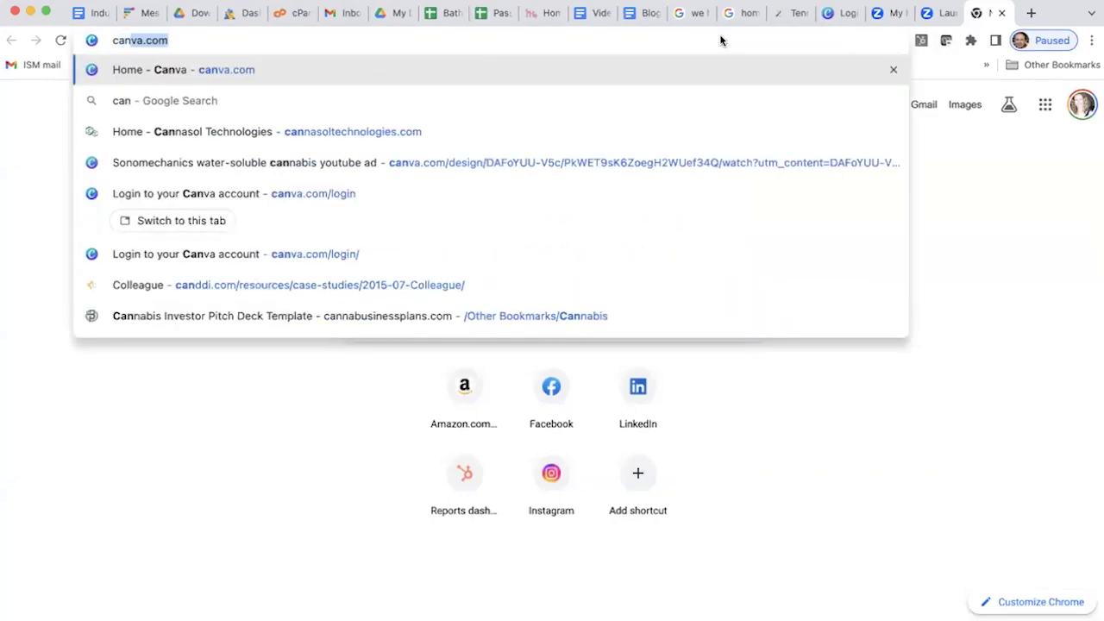
{"action": "type", "text": "va.comm"}
{"action": "key", "text": "BackSpace"}
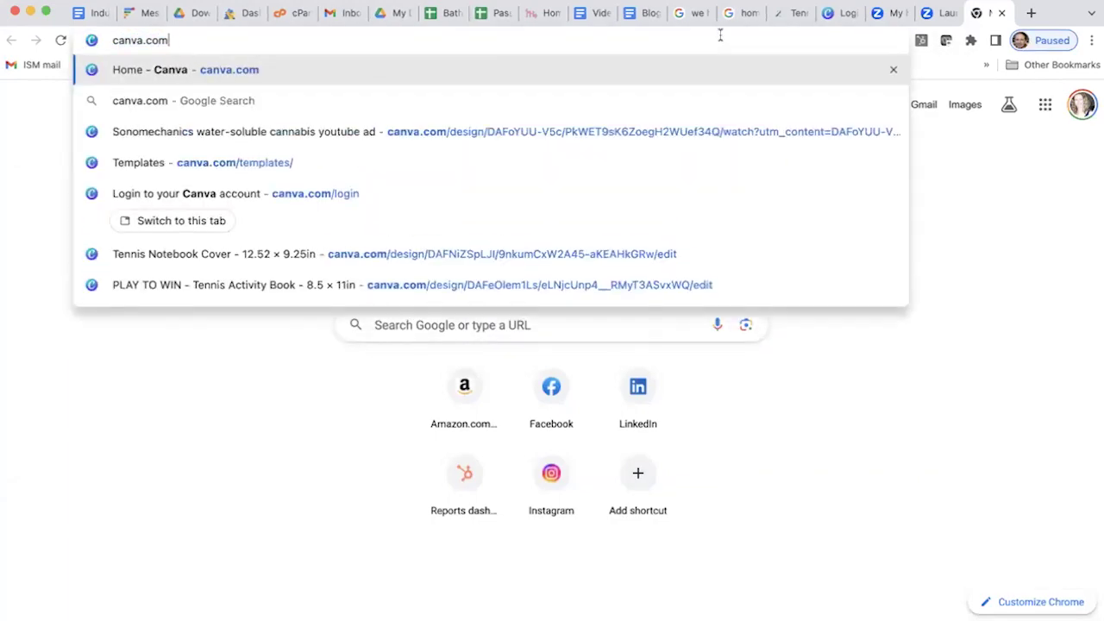
{"action": "key", "text": "Return"}
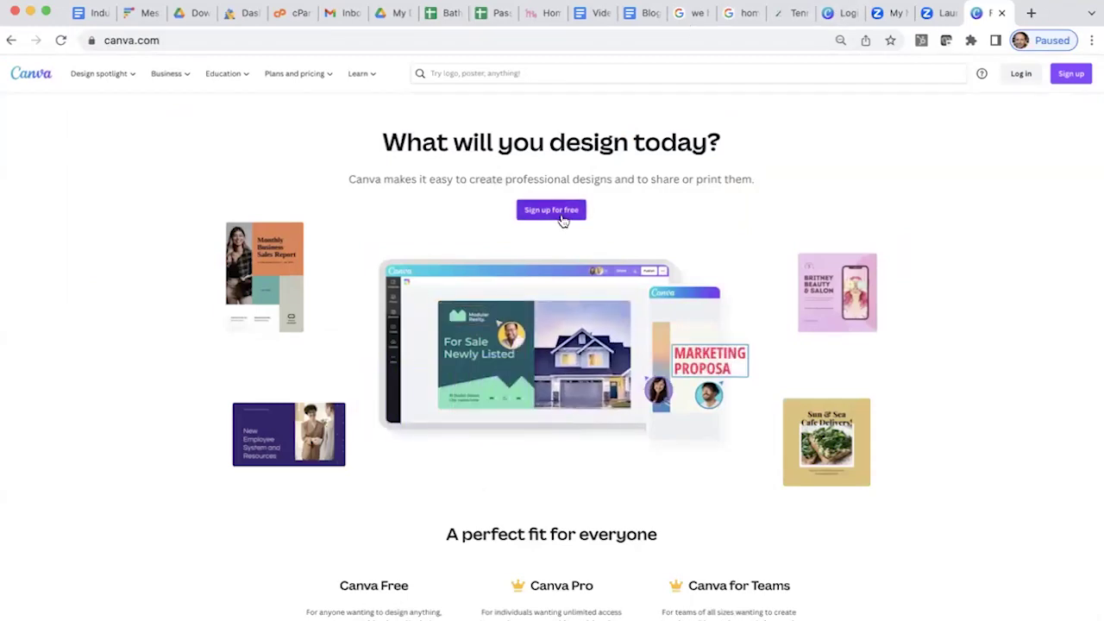
{"action": "left_click", "coordinate": [1021, 76]}
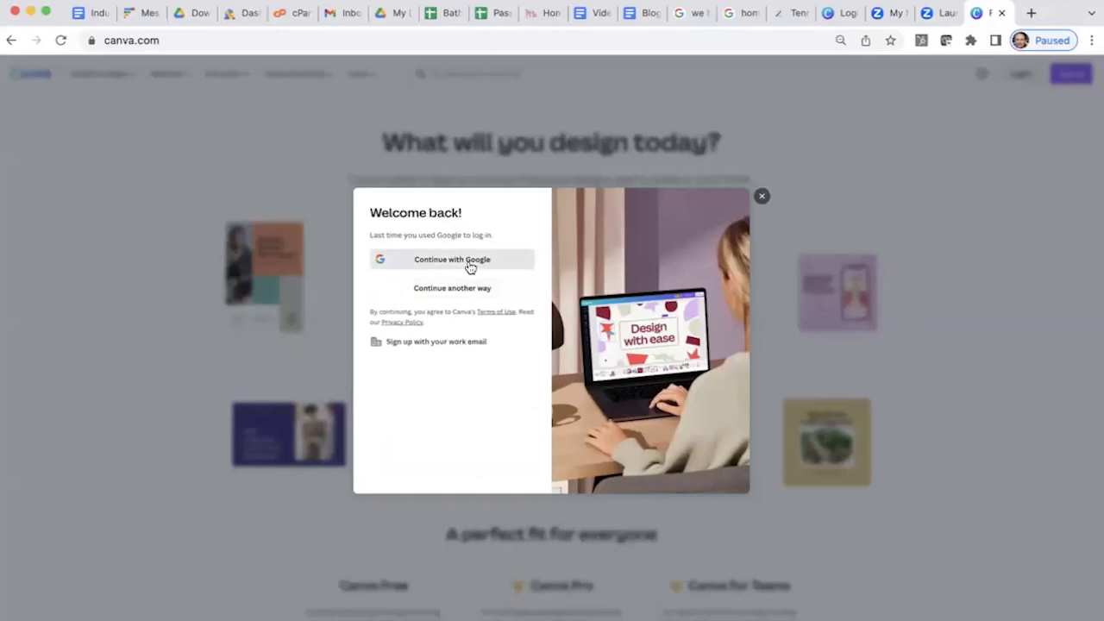
{"action": "left_click", "coordinate": [470, 267]}
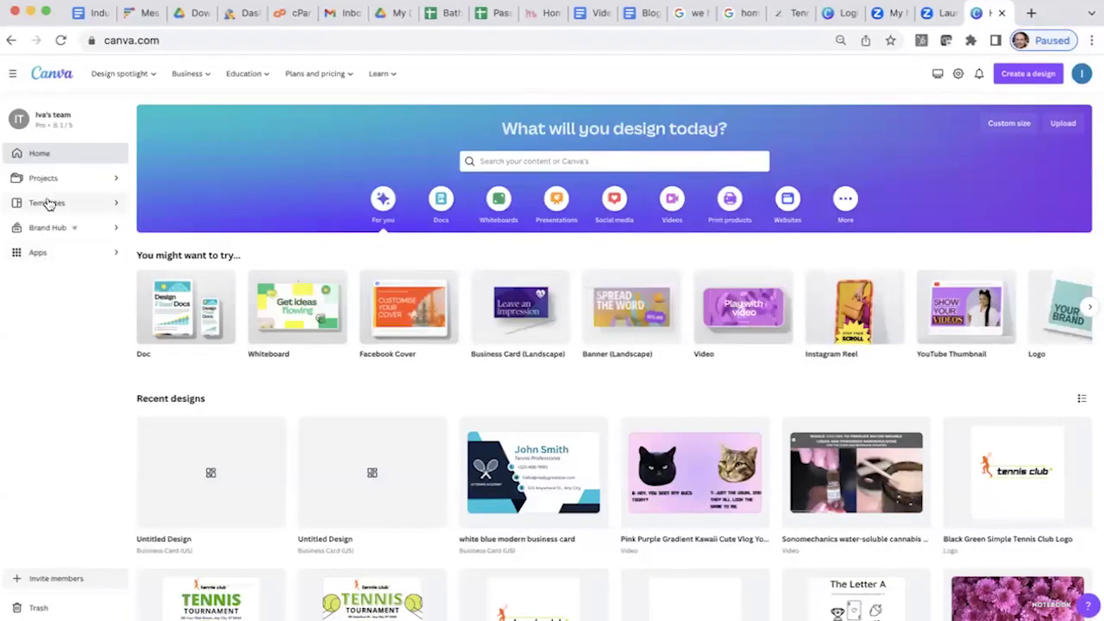
Step: Search templates for 'business card' and preview the white blue modern template
{"action": "left_click", "coordinate": [92, 210]}
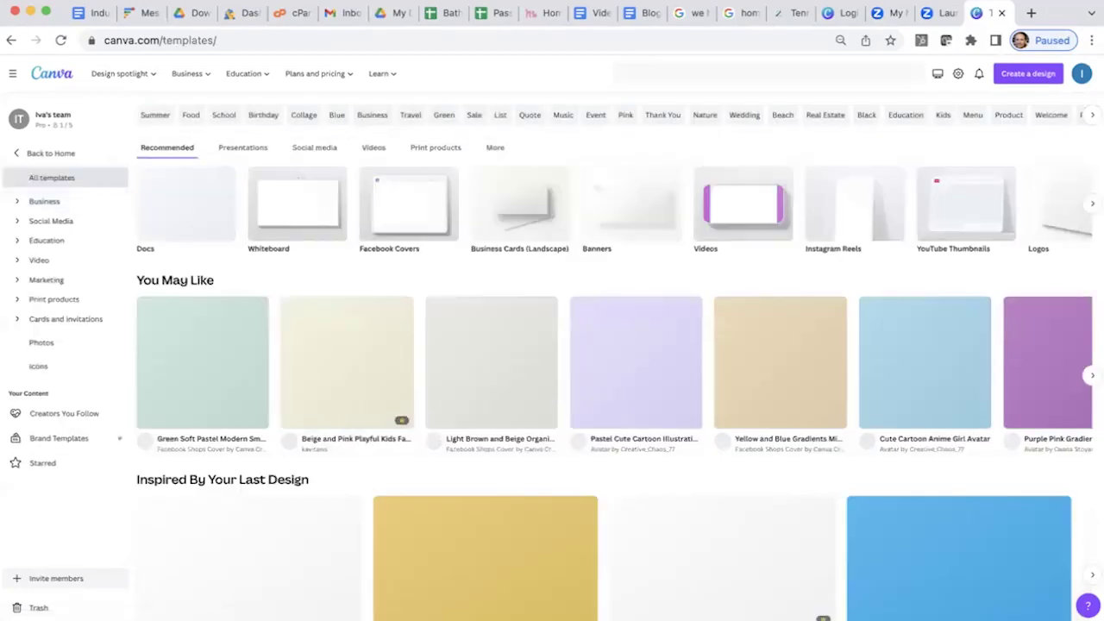
{"action": "left_click", "coordinate": [682, 75]}
{"action": "type", "text": "business card"}
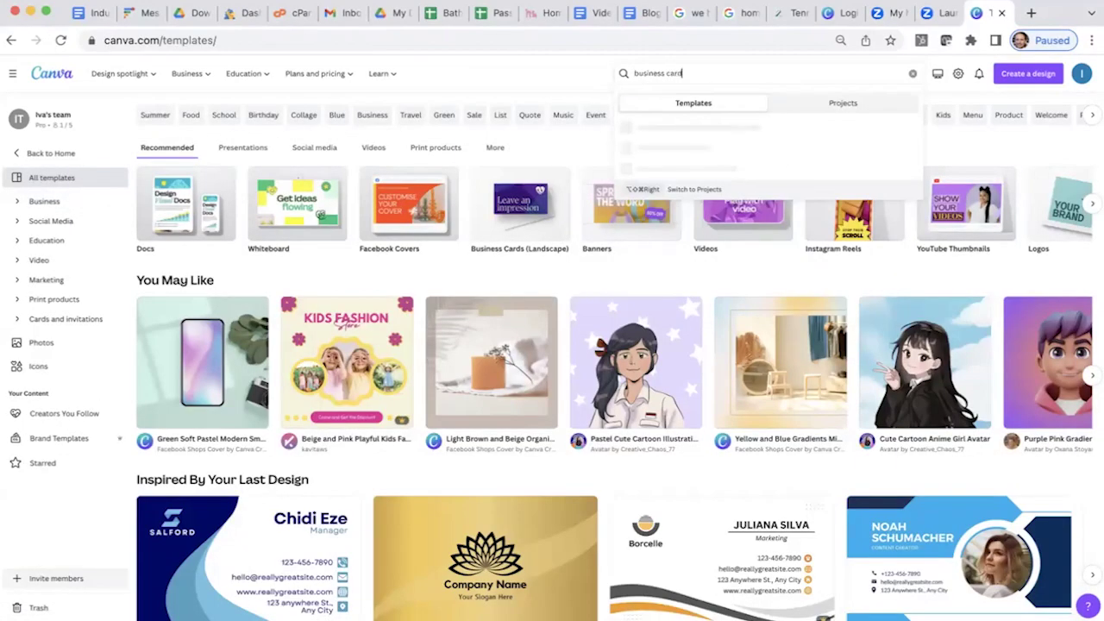
{"action": "key", "text": "Return"}
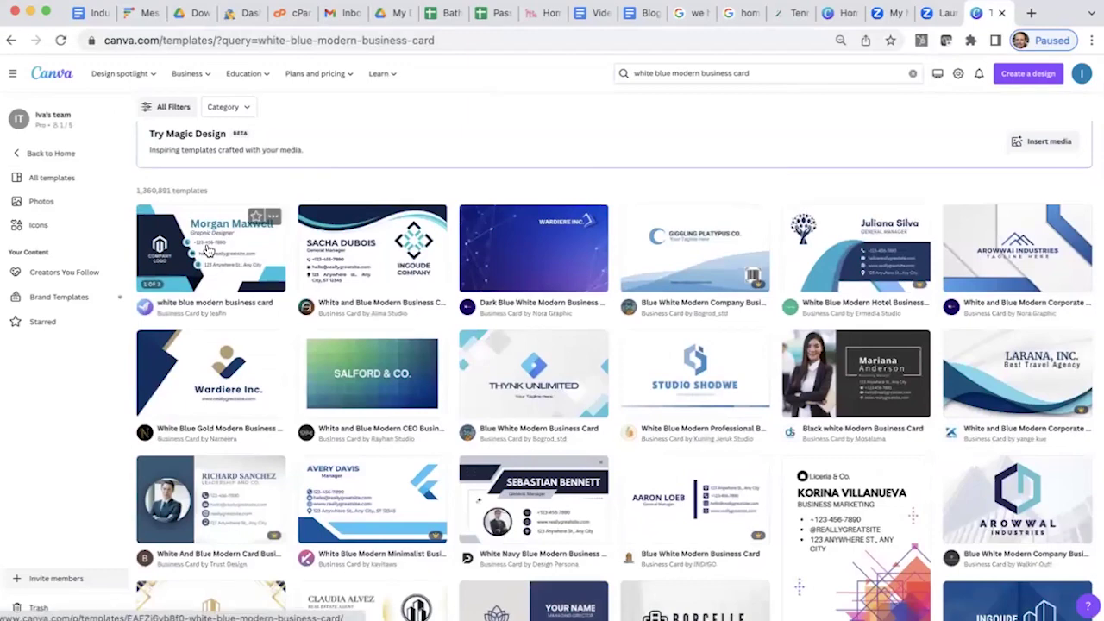
{"action": "left_click", "coordinate": [205, 248]}
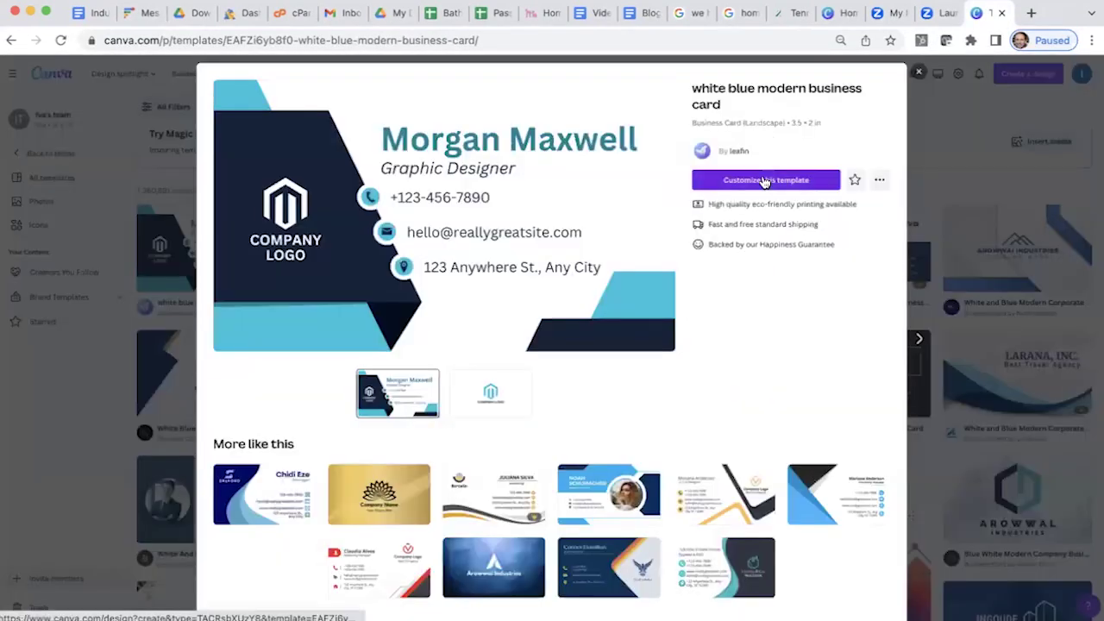
Step: Create an editable copy of the white blue modern business card template
{"action": "left_click", "coordinate": [765, 180]}
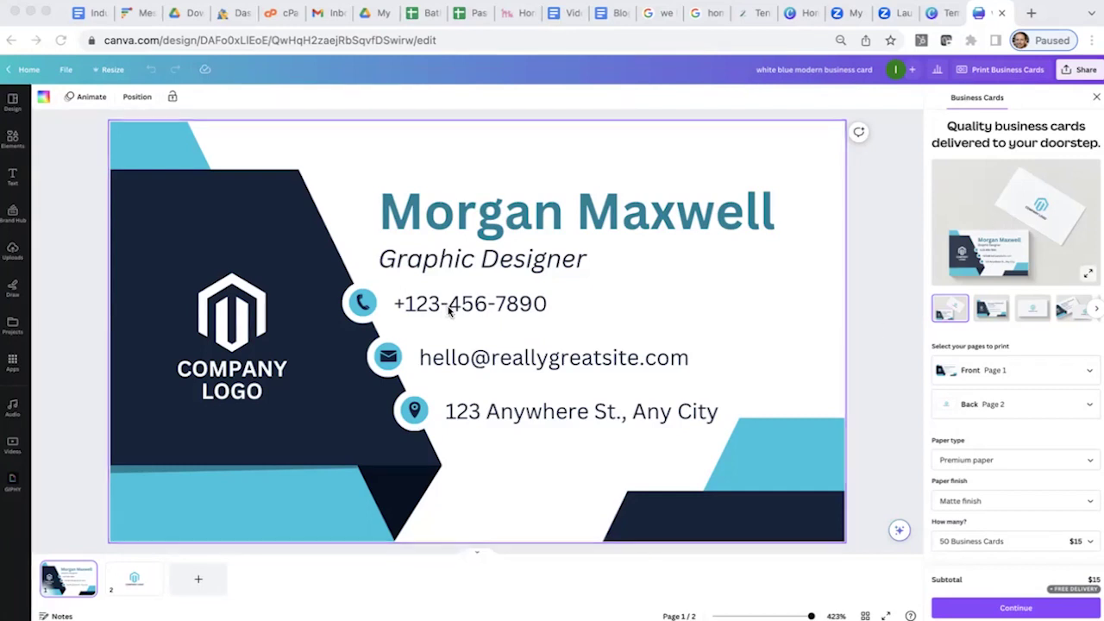
Step: Swap the placeholder icon for the uploaded Resourcely logo, shrunk and placed above COMPANY LOGO
{"action": "left_click", "coordinate": [258, 317]}
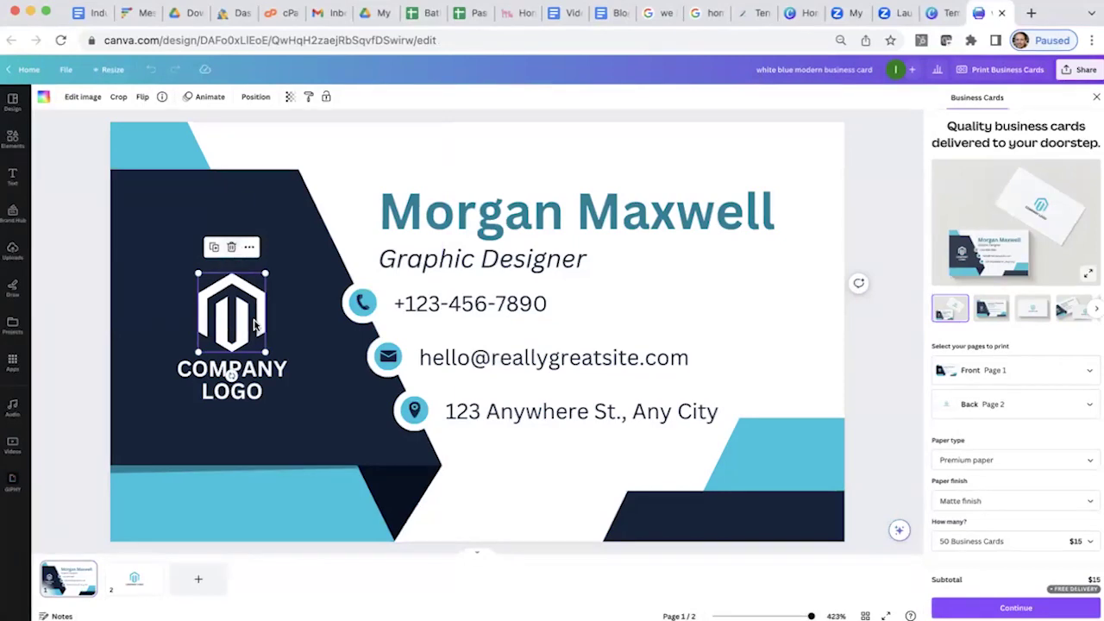
{"action": "key", "text": "Delete"}
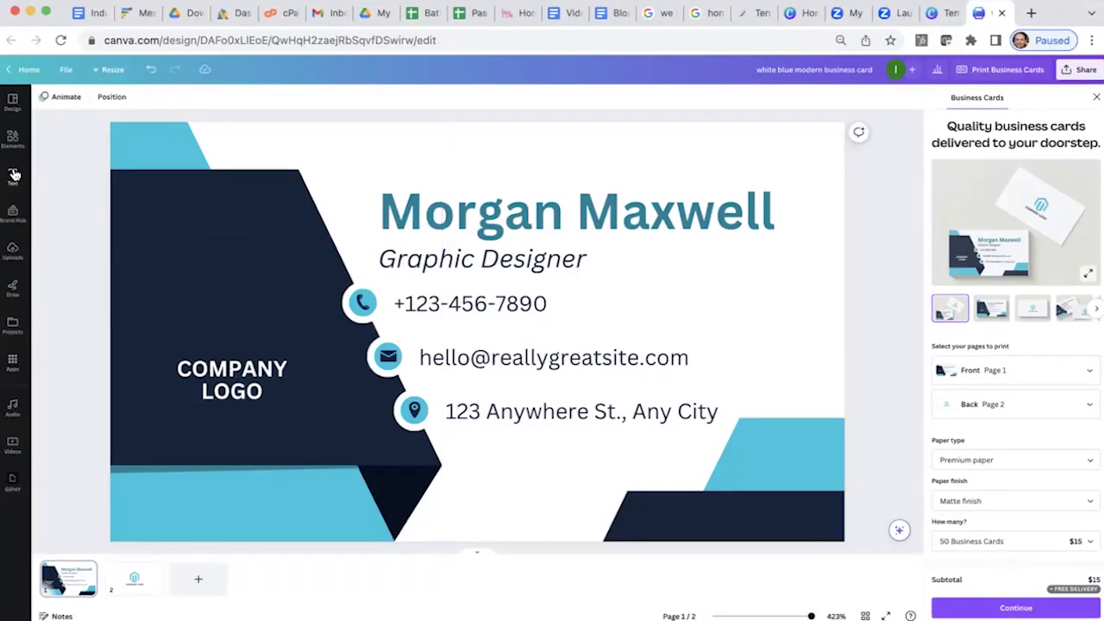
{"action": "left_click", "coordinate": [15, 248]}
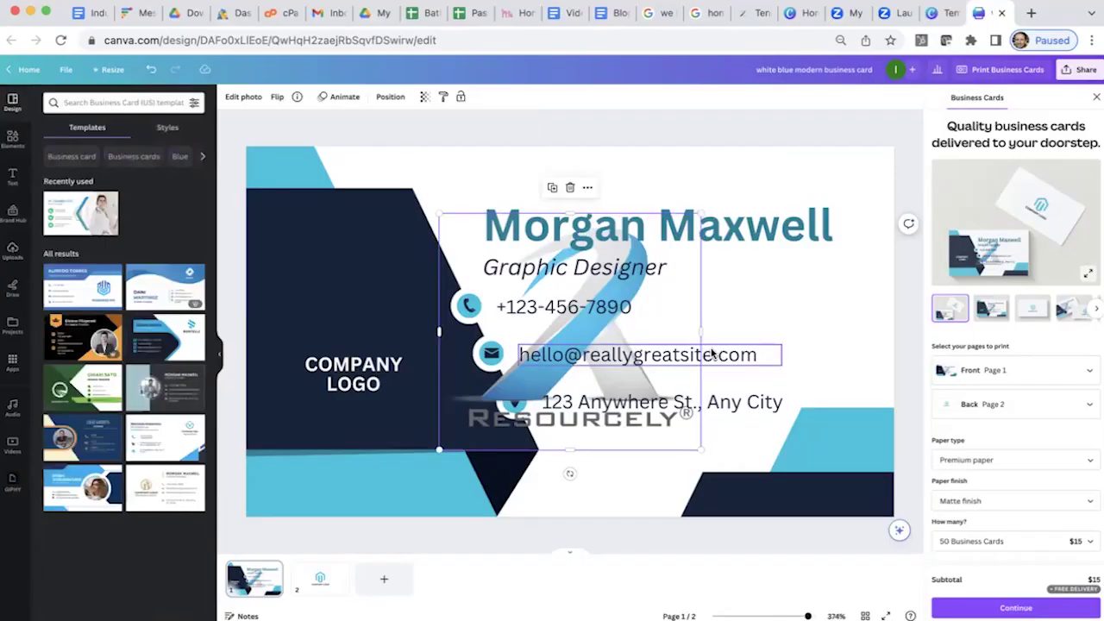
{"action": "left_click_drag", "start_coordinate": [699, 448], "coordinate": [539, 321]}
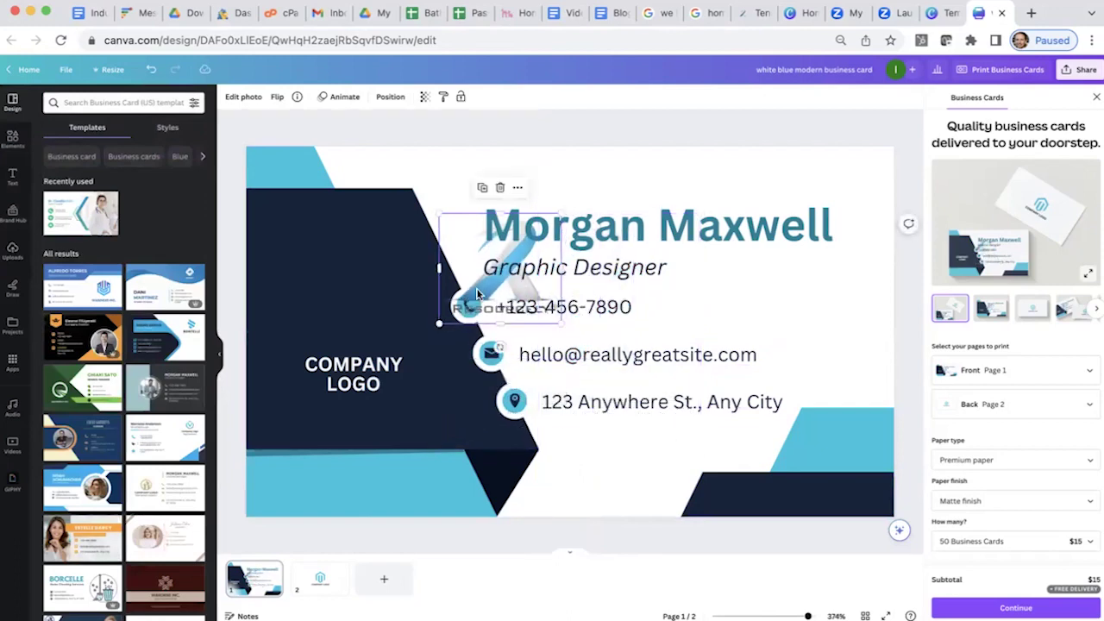
{"action": "left_click_drag", "start_coordinate": [479, 286], "coordinate": [335, 308]}
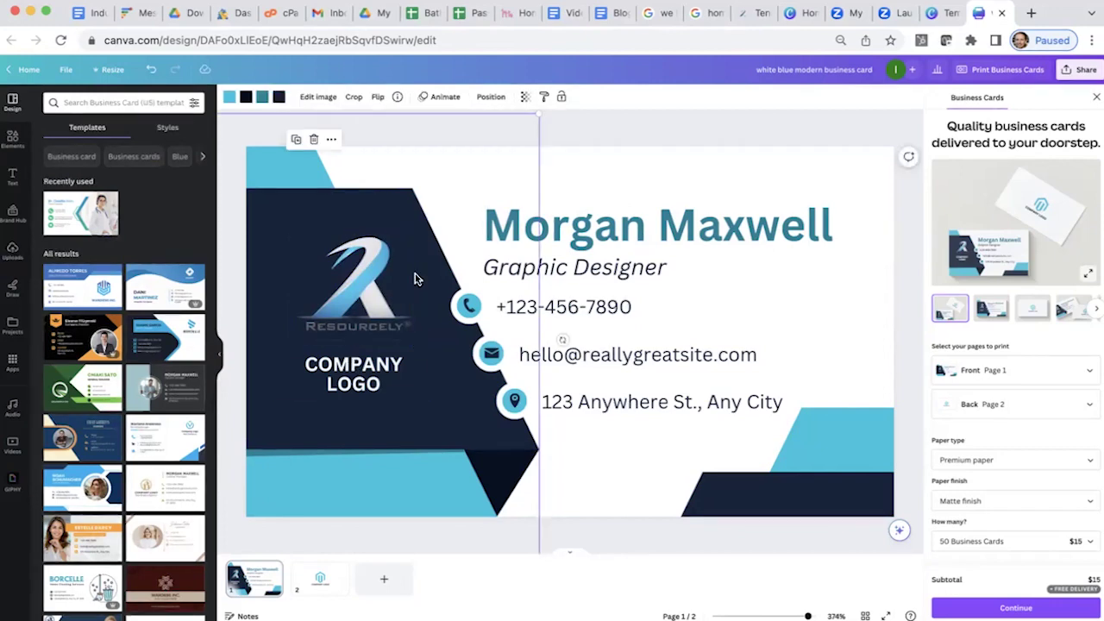
Step: Replace the COMPANY LOGO text with RESOURCELY TENNIS ACADEMY
{"action": "triple_click", "coordinate": [353, 374]}
{"action": "type", "text": "TENNIS ACADEMY"}
{"action": "type", "text": "RESOURCELY"}
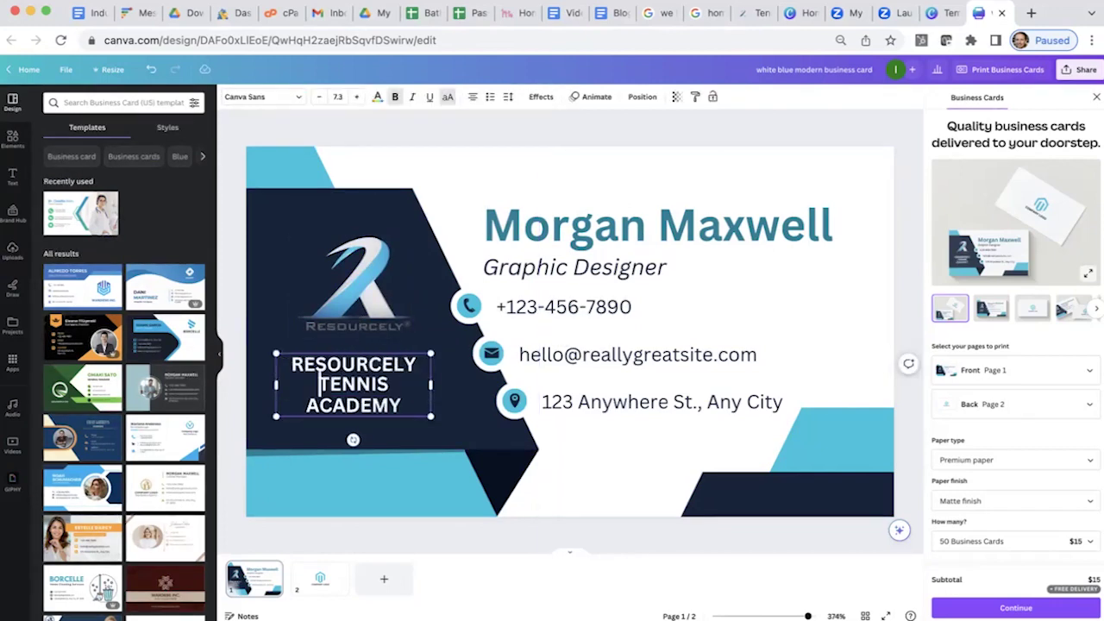
{"action": "key", "text": "ctrl+a"}
{"action": "key", "text": "ctrl+shift+comma"}
{"action": "key", "text": "ctrl+shift+comma"}
{"action": "key", "text": "ctrl+shift+comma"}
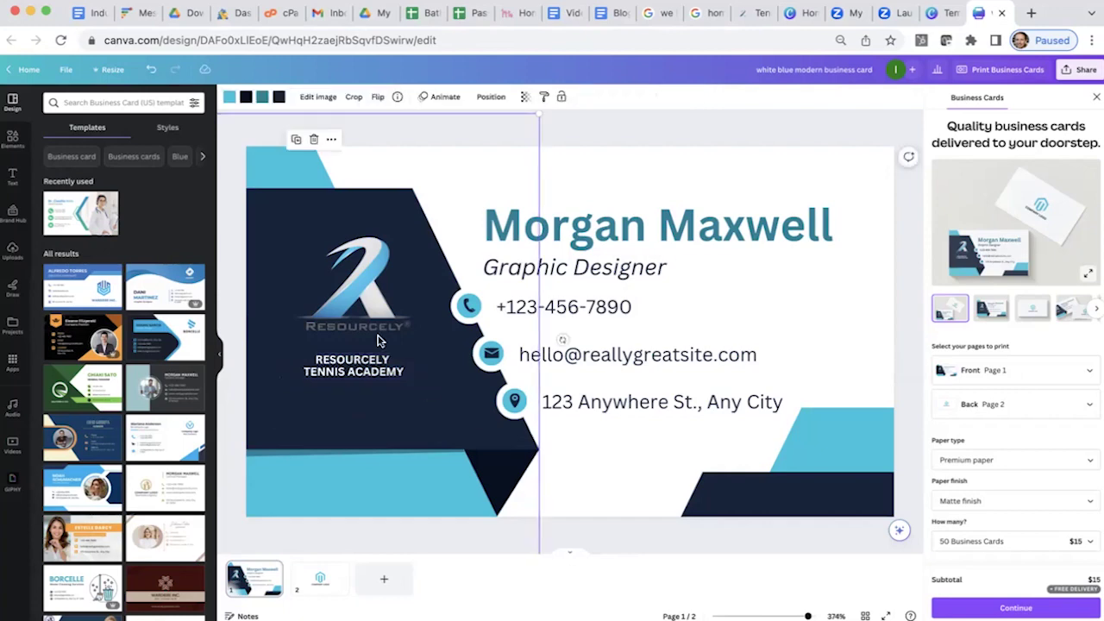
{"action": "left_click", "coordinate": [354, 285]}
Step: Look over the background colour choices, then nudge the R logo into position
{"action": "left_click", "coordinate": [549, 116]}
{"action": "left_click", "coordinate": [656, 225]}
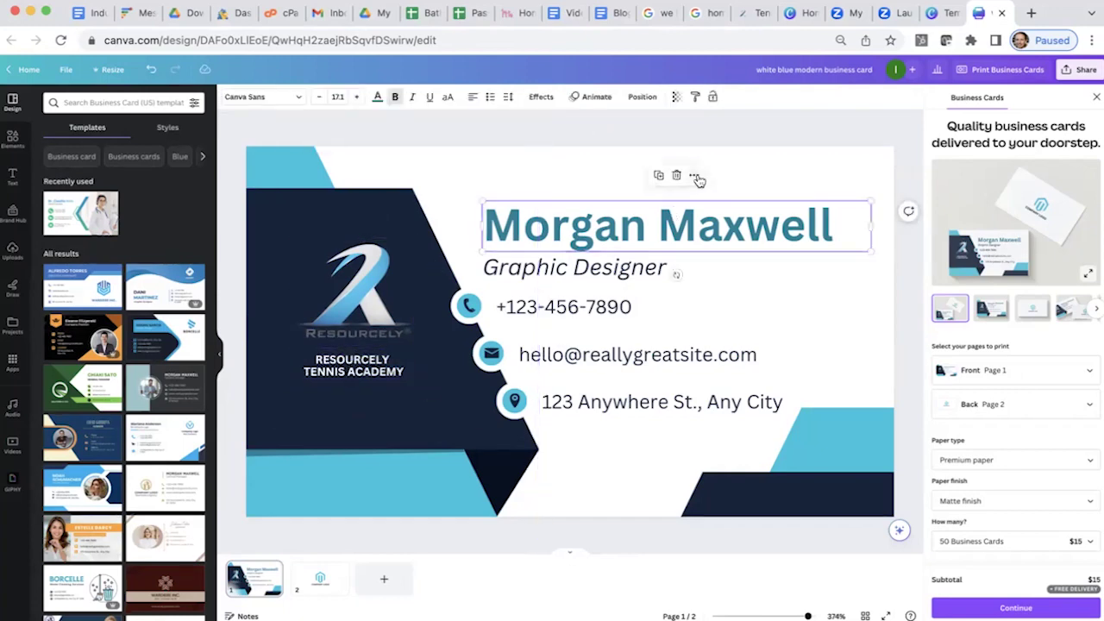
{"action": "left_click", "coordinate": [379, 164]}
{"action": "left_click", "coordinate": [229, 96]}
{"action": "left_click", "coordinate": [362, 173]}
{"action": "left_click", "coordinate": [358, 293]}
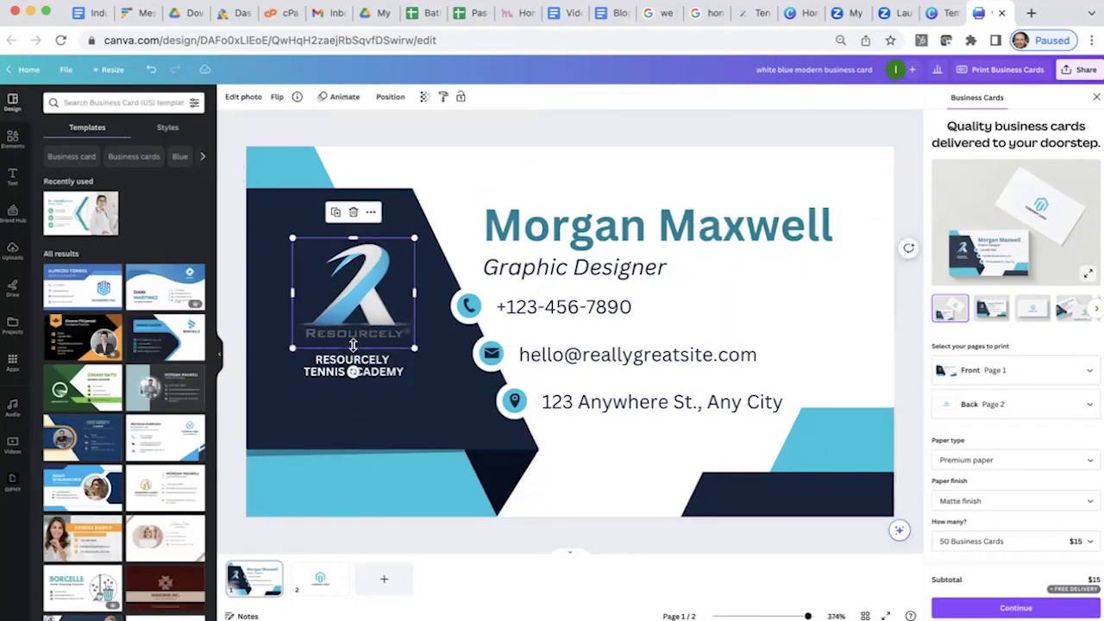
{"action": "left_click_drag", "start_coordinate": [358, 304], "coordinate": [362, 312]}
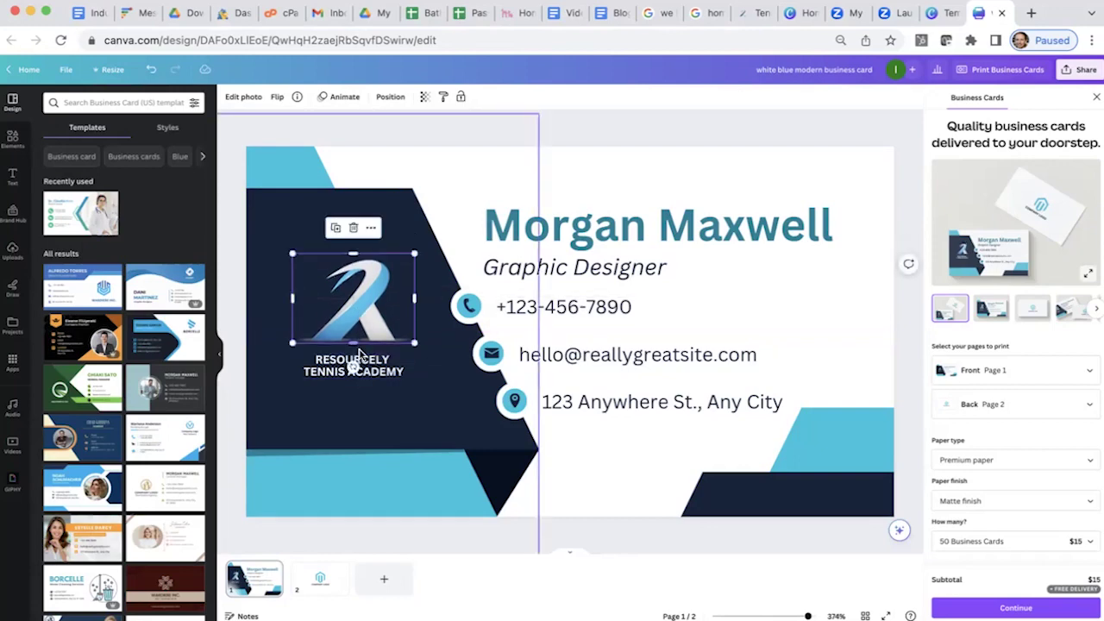
Step: Widen the academy name box so RESOURCELY TENNIS ACADEMY fits on one line
{"action": "left_click", "coordinate": [354, 364]}
{"action": "left_click_drag", "start_coordinate": [434, 364], "coordinate": [472, 364]}
{"action": "left_click", "coordinate": [324, 366]}
{"action": "key", "text": "BackSpace"}
{"action": "left_click", "coordinate": [358, 297]}
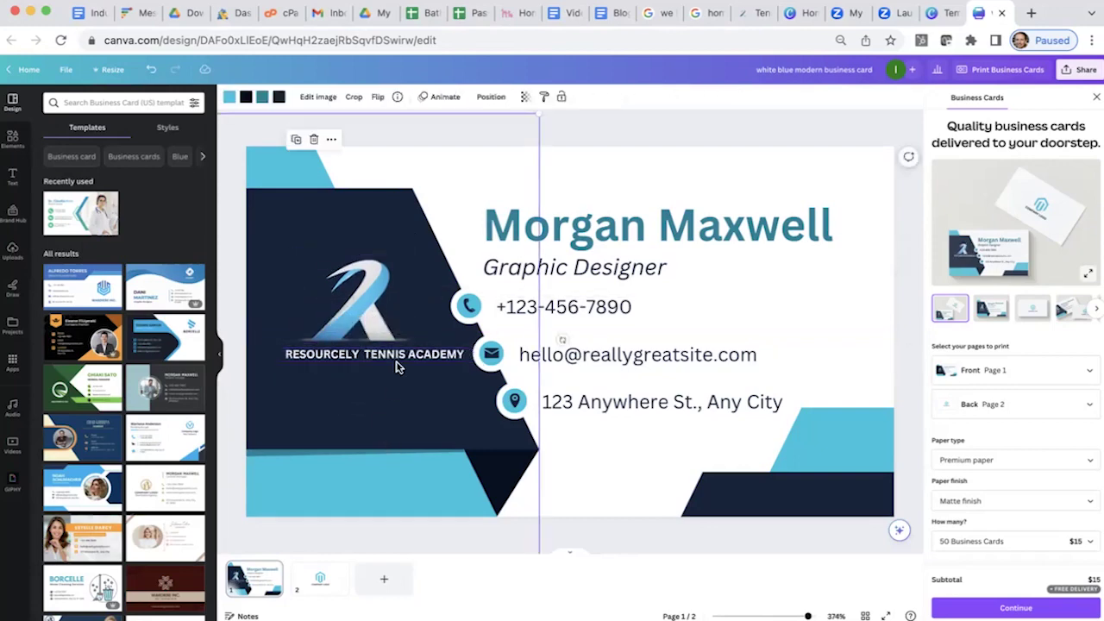
{"action": "left_click", "coordinate": [362, 356]}
Step: Try a darker blue on the light-blue shapes, then revert them to light blue
{"action": "left_click", "coordinate": [728, 379]}
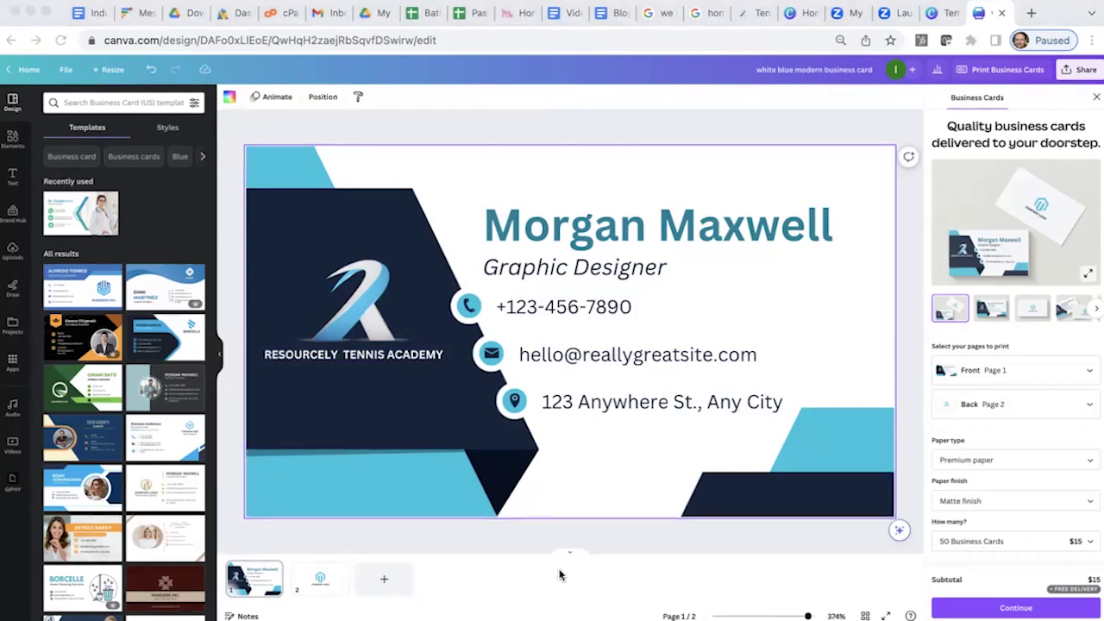
{"action": "left_click", "coordinate": [433, 484]}
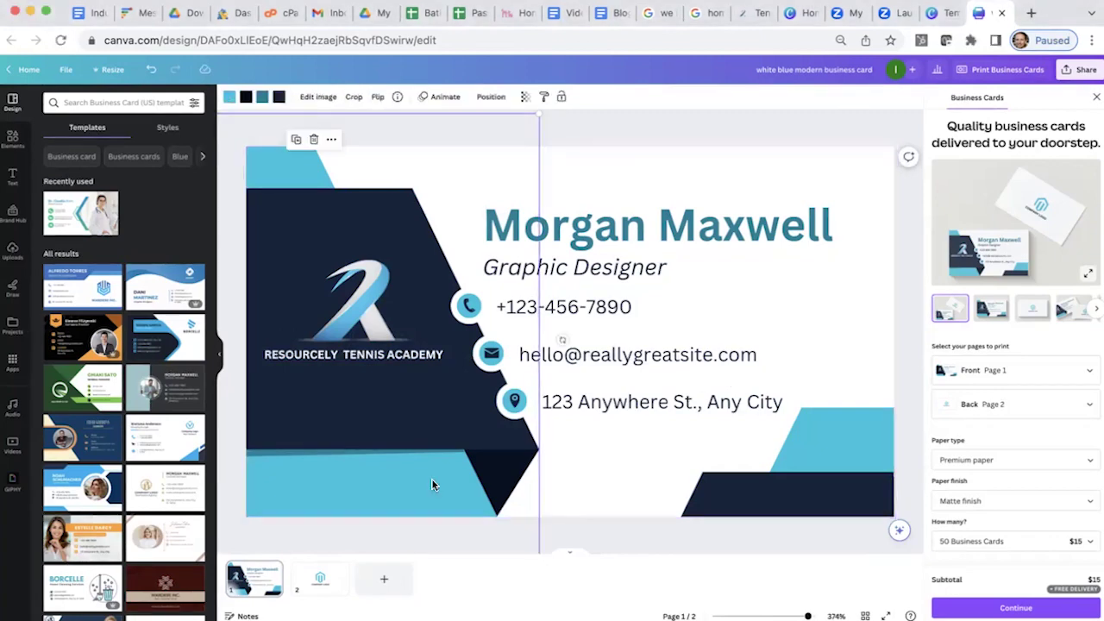
{"action": "left_click", "coordinate": [230, 98]}
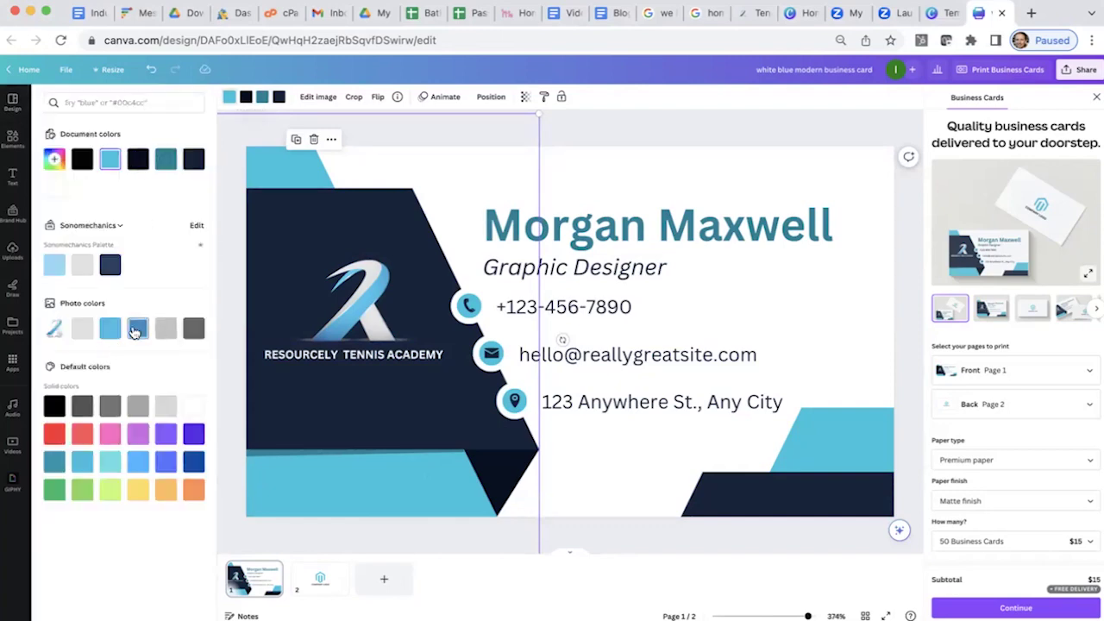
{"action": "left_click", "coordinate": [136, 330]}
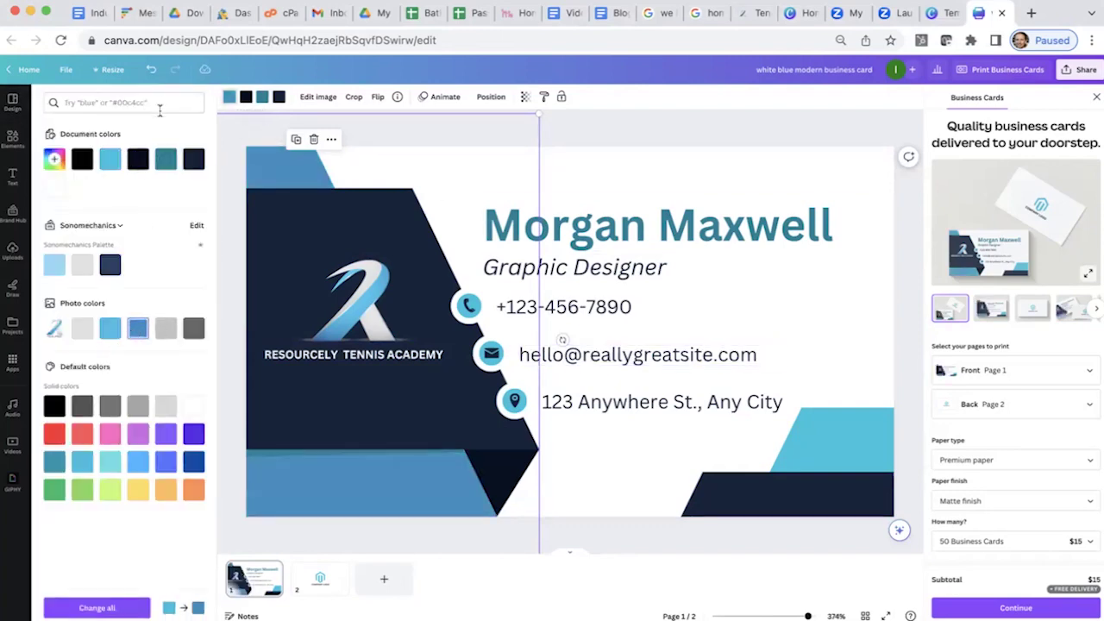
{"action": "left_click", "coordinate": [151, 70]}
{"action": "left_click", "coordinate": [725, 193]}
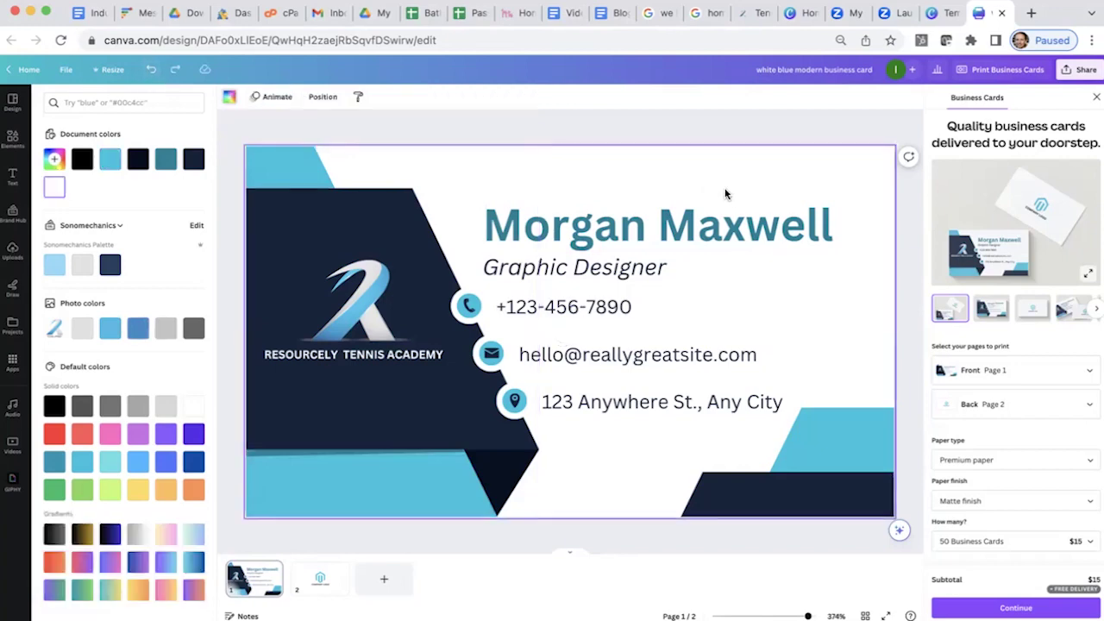
Step: Replace the sample name with the card holder's name and the title with Tennis Professional
{"action": "double_click", "coordinate": [687, 221]}
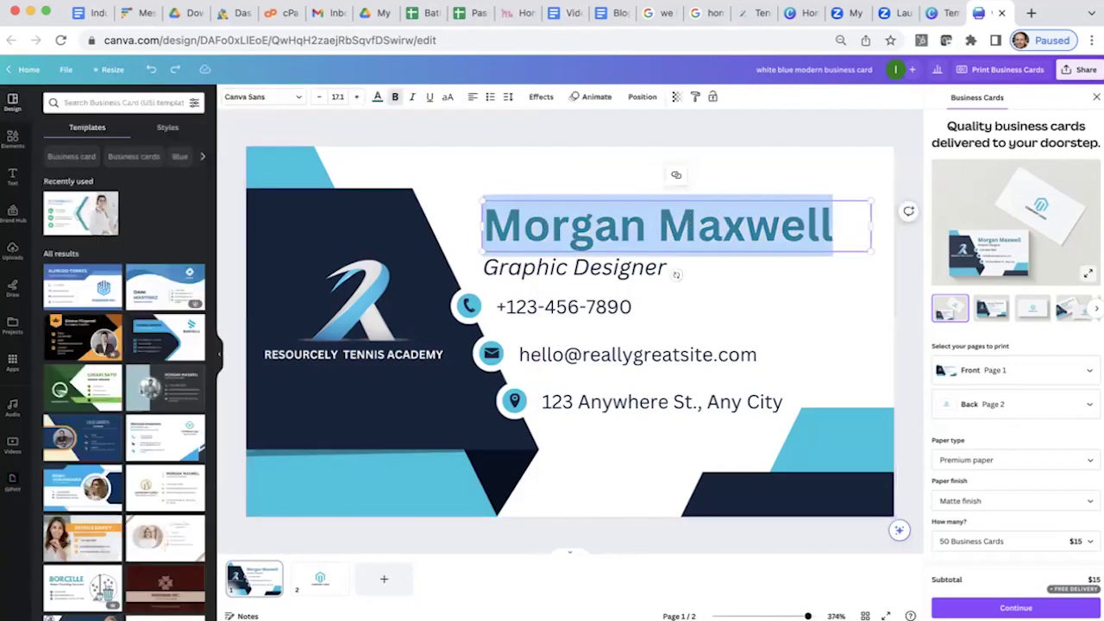
{"action": "type", "text": "John Smith"}
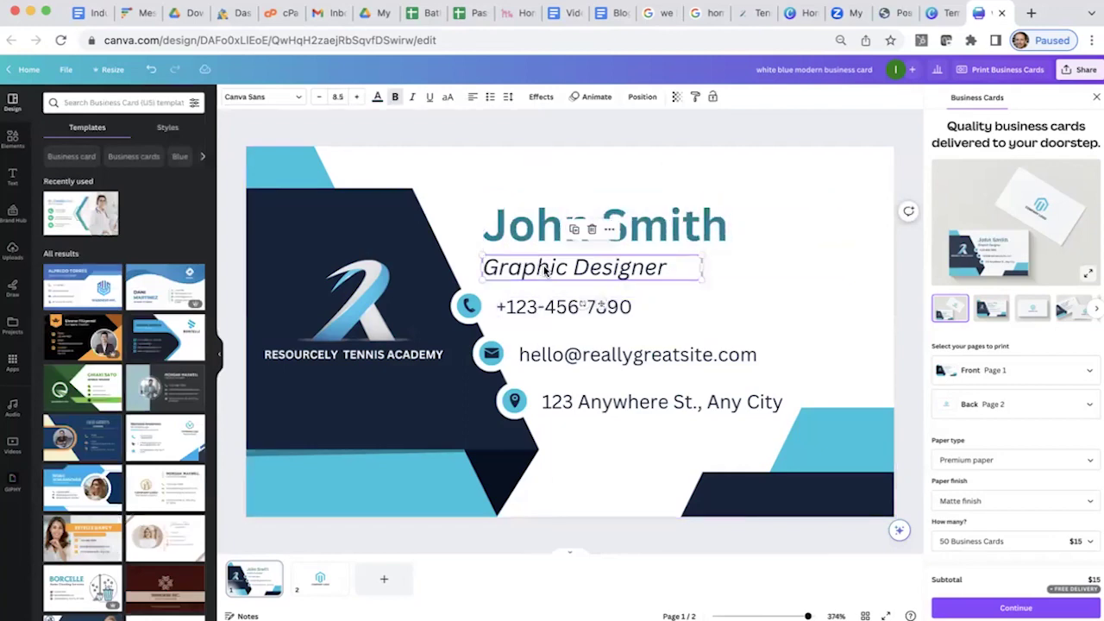
{"action": "double_click", "coordinate": [573, 267]}
{"action": "type", "text": "Tennis Professional,"}
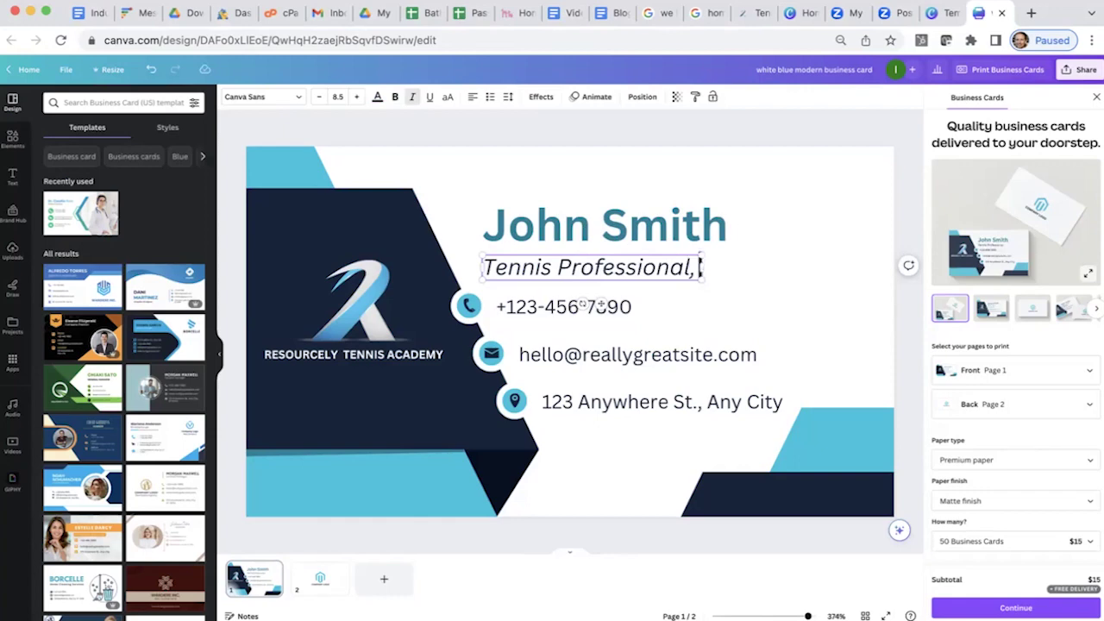
{"action": "left_click", "coordinate": [698, 306]}
Step: Widen the title box and prefix the title with USPTA Certified, fixing the spelling
{"action": "left_click", "coordinate": [701, 274]}
{"action": "left_click_drag", "start_coordinate": [701, 274], "coordinate": [858, 267]}
{"action": "key", "text": "ctrl+z"}
{"action": "left_click", "coordinate": [484, 267]}
{"action": "type", "text": "USPTA Cetrified"}
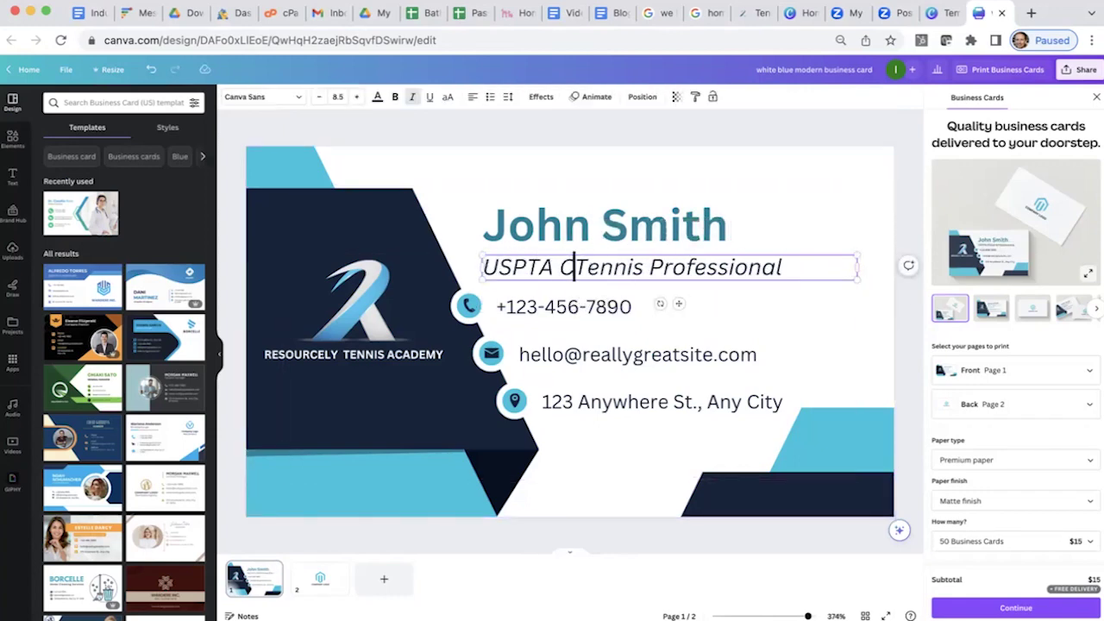
{"action": "right_click", "coordinate": [591, 274]}
{"action": "left_click", "coordinate": [619, 281]}
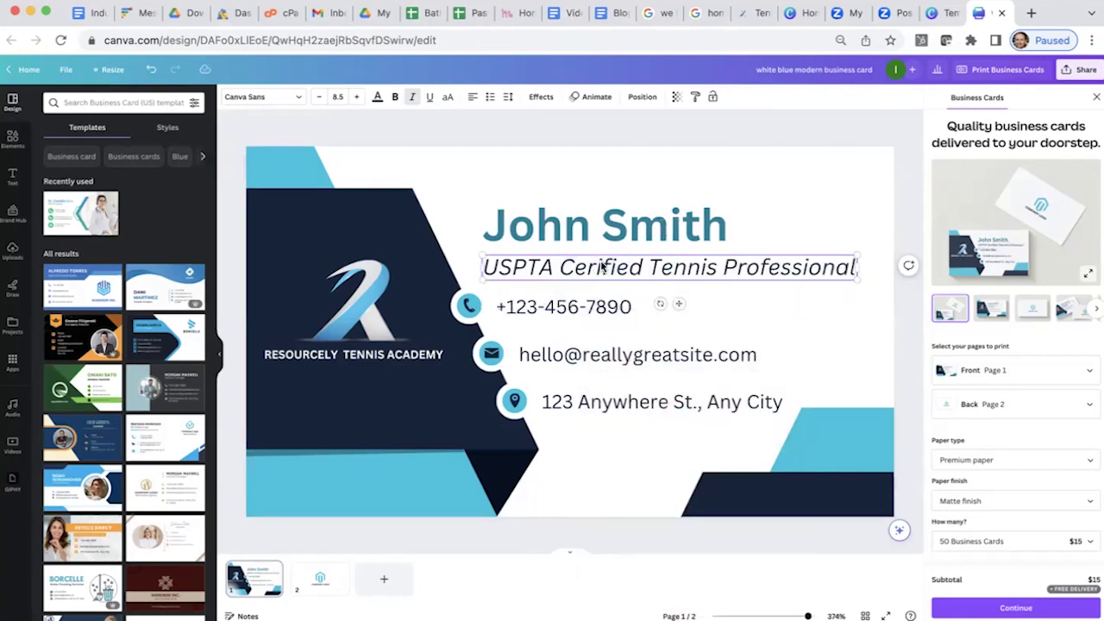
{"action": "left_click", "coordinate": [826, 374]}
{"action": "left_click", "coordinate": [543, 310]}
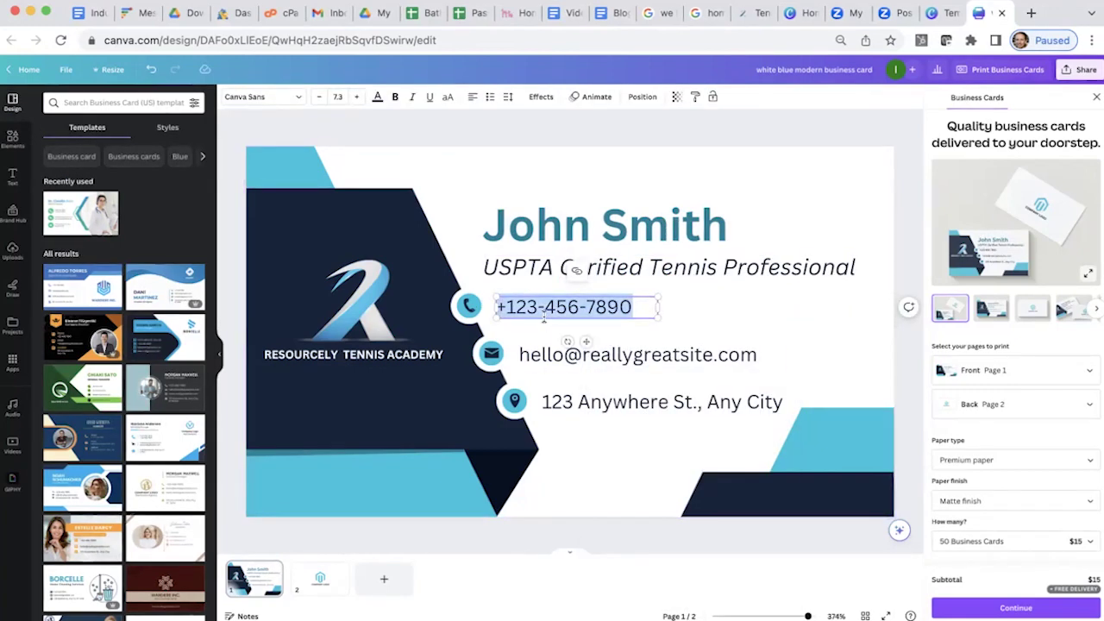
Step: Replace 'hello' in the email line with the new mailbox name
{"action": "double_click", "coordinate": [638, 354]}
{"action": "left_click", "coordinate": [564, 354]}
{"action": "double_click", "coordinate": [539, 354]}
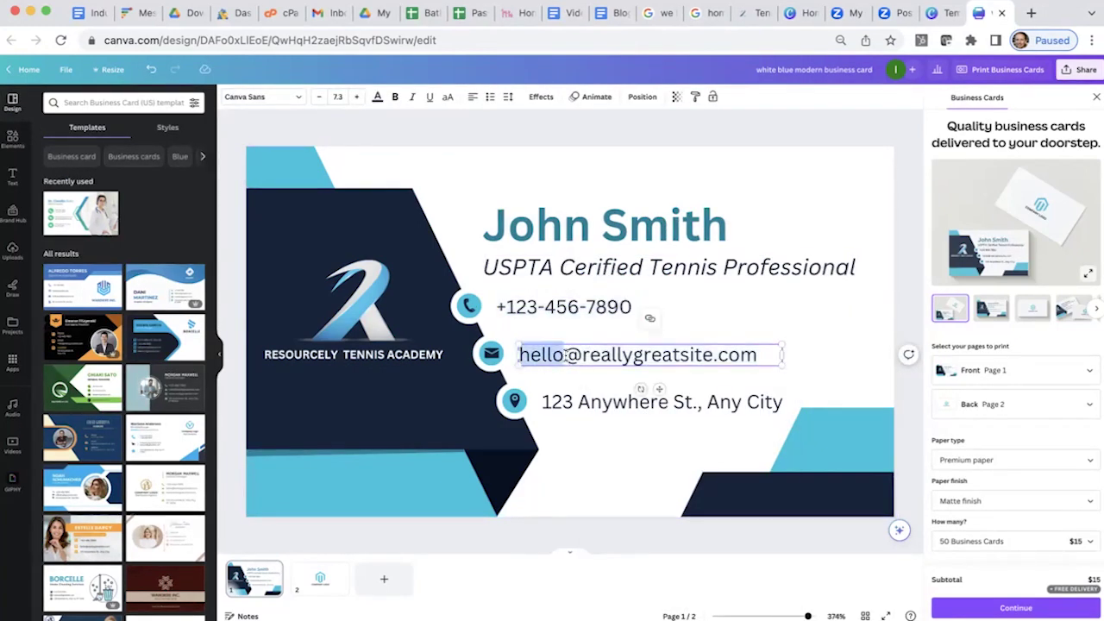
{"action": "type", "text": "myemail"}
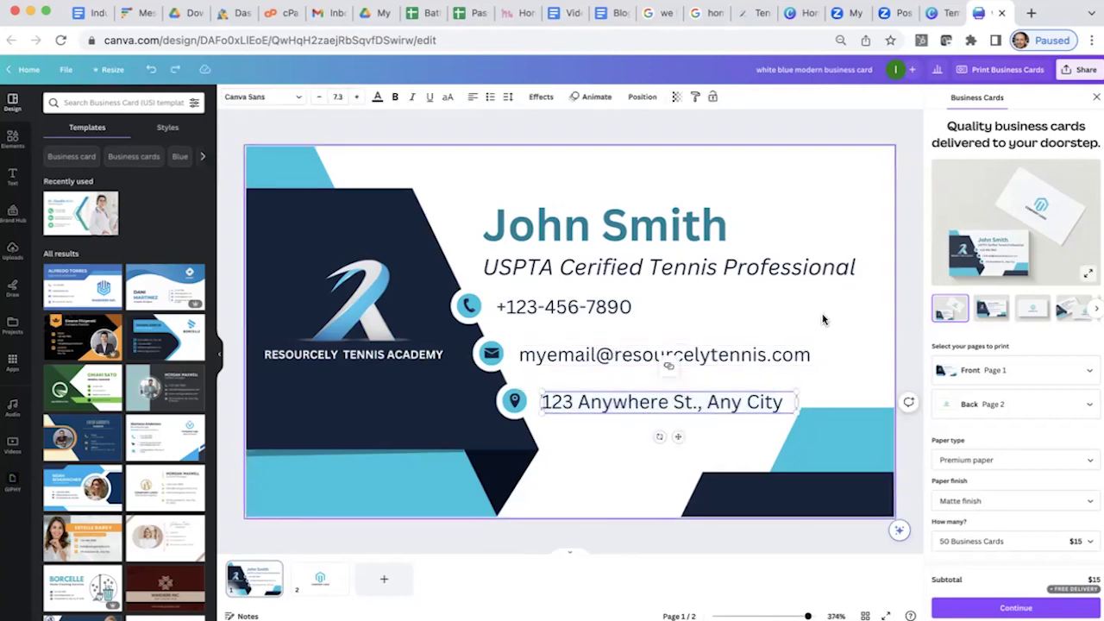
{"action": "left_click", "coordinate": [321, 595]}
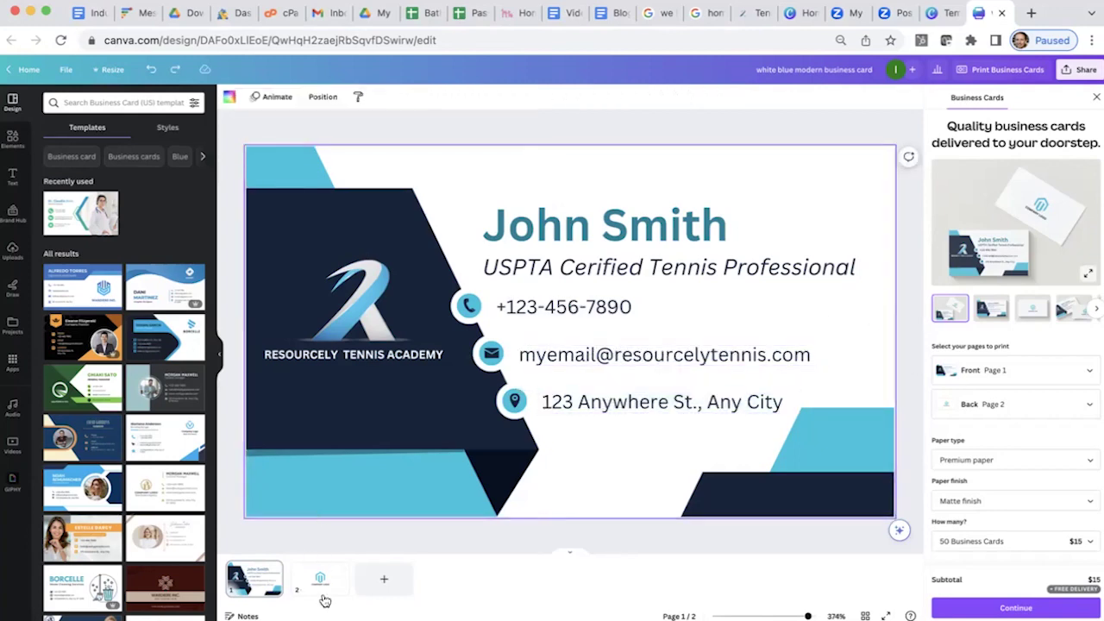
Step: Centre the logo group on the card back
{"action": "left_click", "coordinate": [281, 590]}
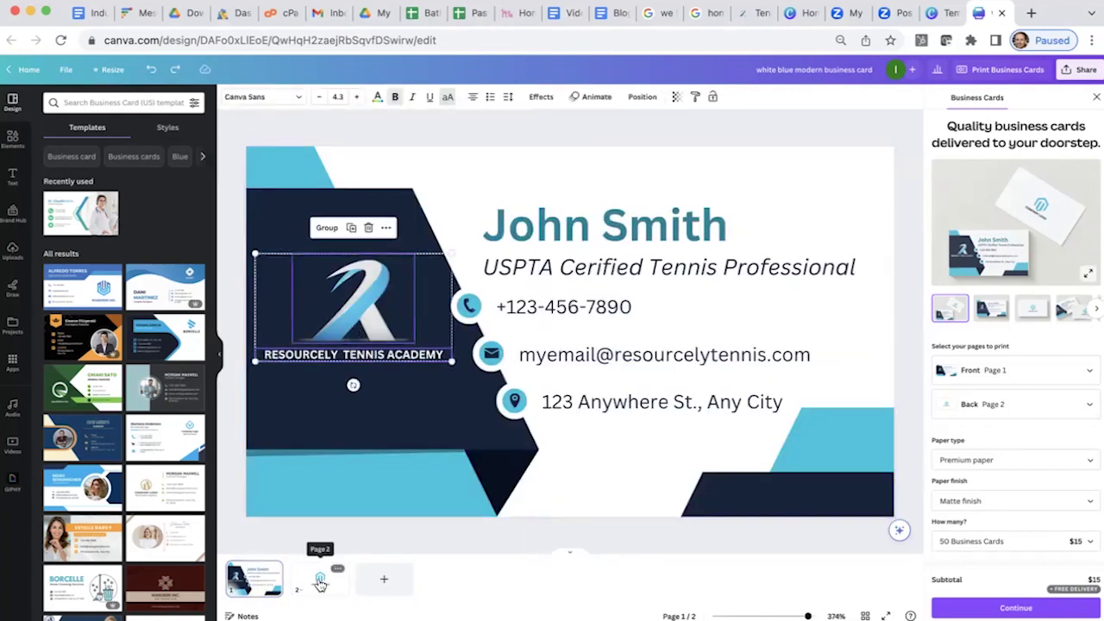
{"action": "left_click", "coordinate": [317, 580]}
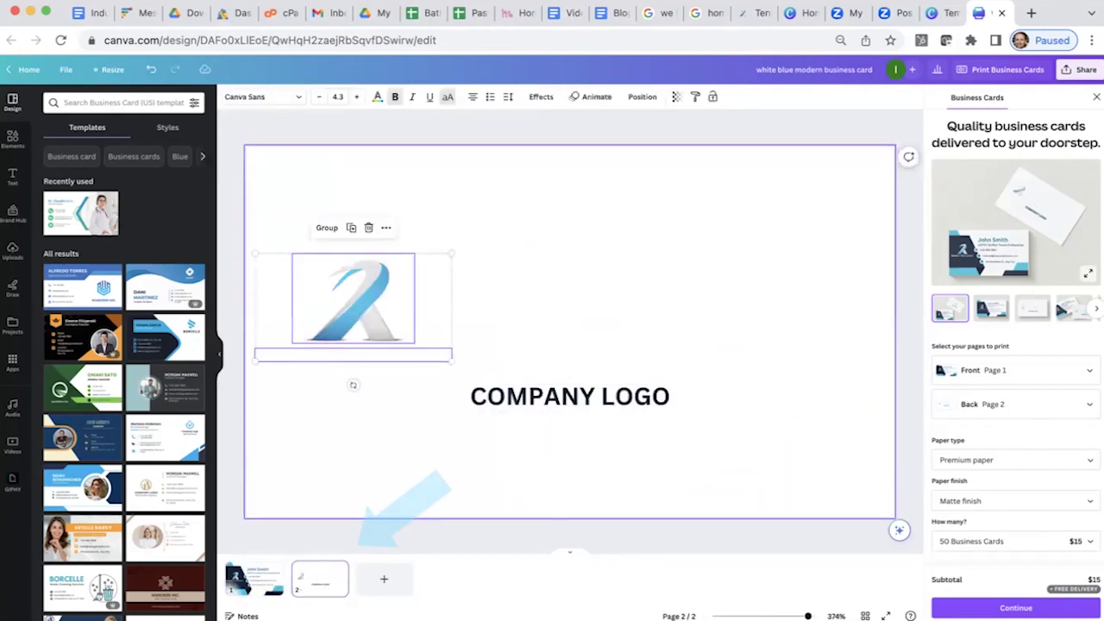
{"action": "left_click_drag", "start_coordinate": [379, 306], "coordinate": [596, 313]}
Step: Make the academy name dark navy and larger, widened to fit one line
{"action": "left_click", "coordinate": [559, 390]}
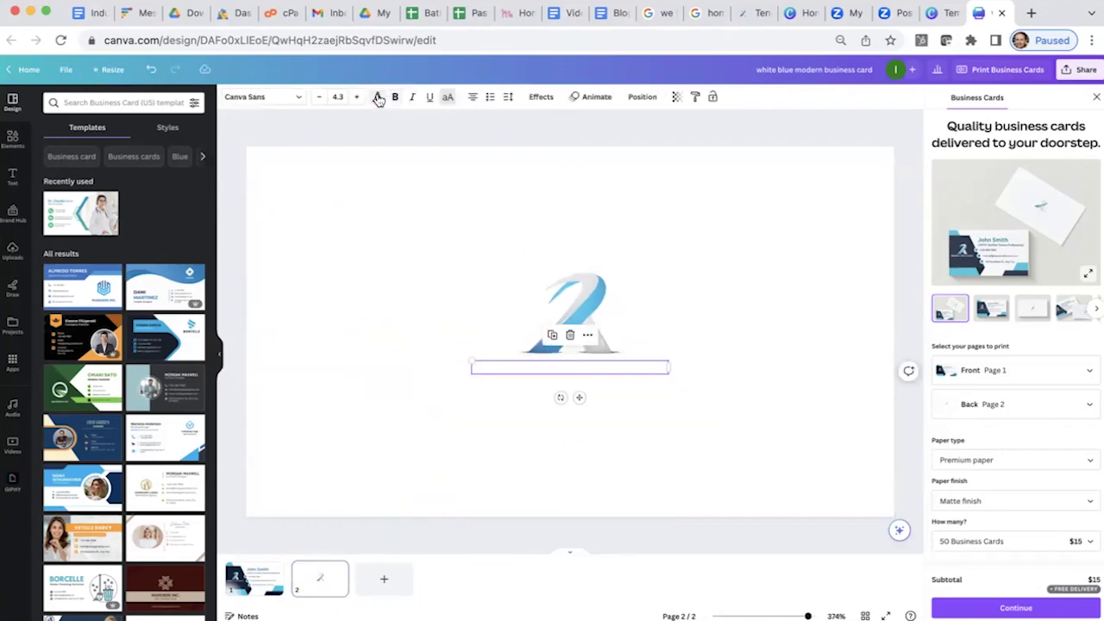
{"action": "left_click", "coordinate": [377, 96]}
{"action": "left_click", "coordinate": [110, 159]}
{"action": "left_click", "coordinate": [138, 158]}
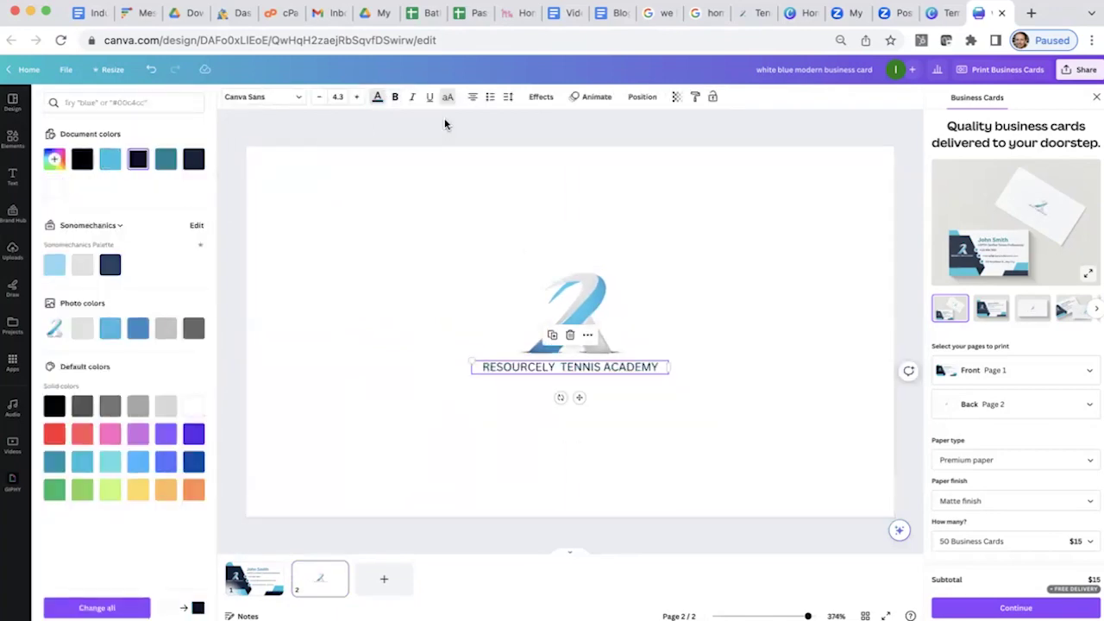
{"action": "left_click", "coordinate": [356, 97]}
{"action": "left_click", "coordinate": [356, 97]}
{"action": "left_click", "coordinate": [356, 96]}
{"action": "left_click_drag", "start_coordinate": [666, 379], "coordinate": [613, 372]}
{"action": "left_click", "coordinate": [619, 407]}
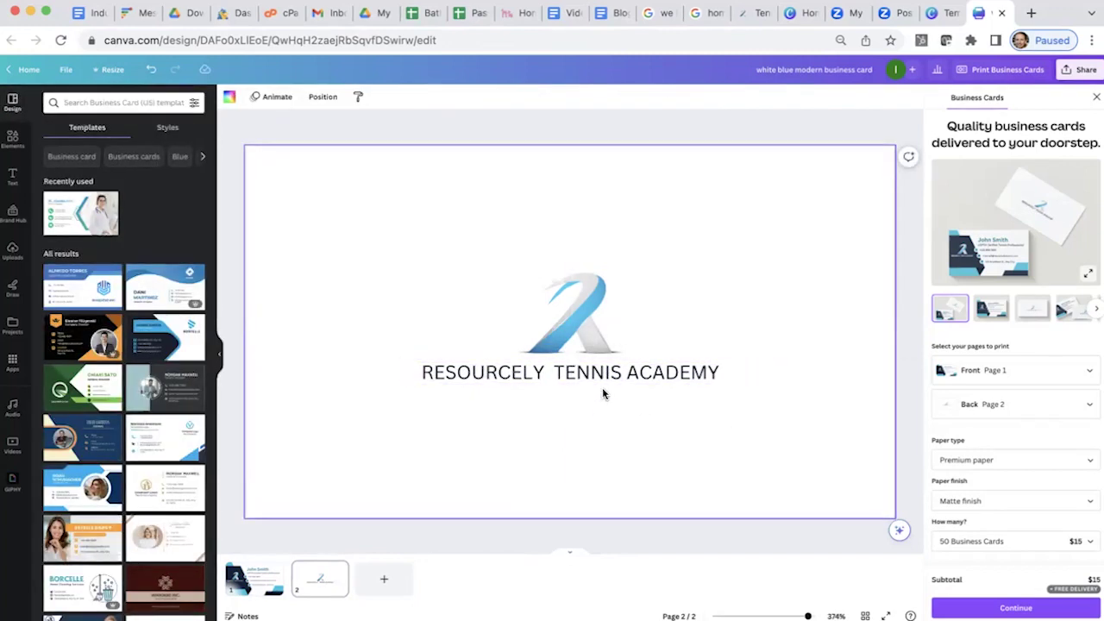
{"action": "left_click", "coordinate": [12, 171]}
{"action": "left_click", "coordinate": [90, 332]}
{"action": "left_click", "coordinate": [732, 303]}
{"action": "left_click_drag", "start_coordinate": [646, 330], "coordinate": [646, 400]}
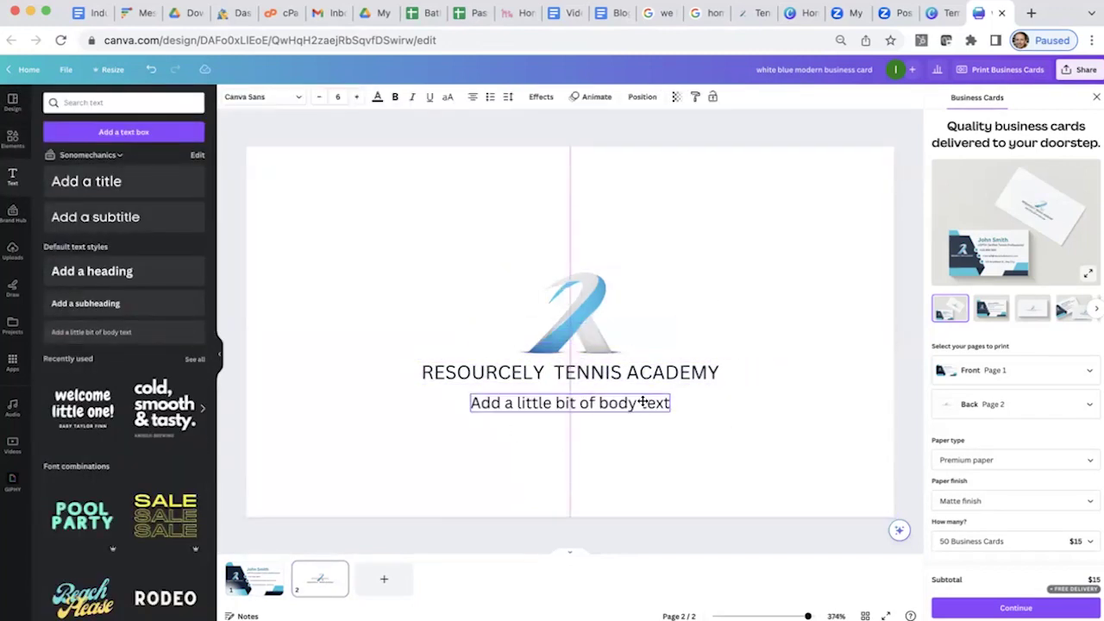
{"action": "double_click", "coordinate": [642, 399]}
{"action": "type", "text": "www.Resourcely"}
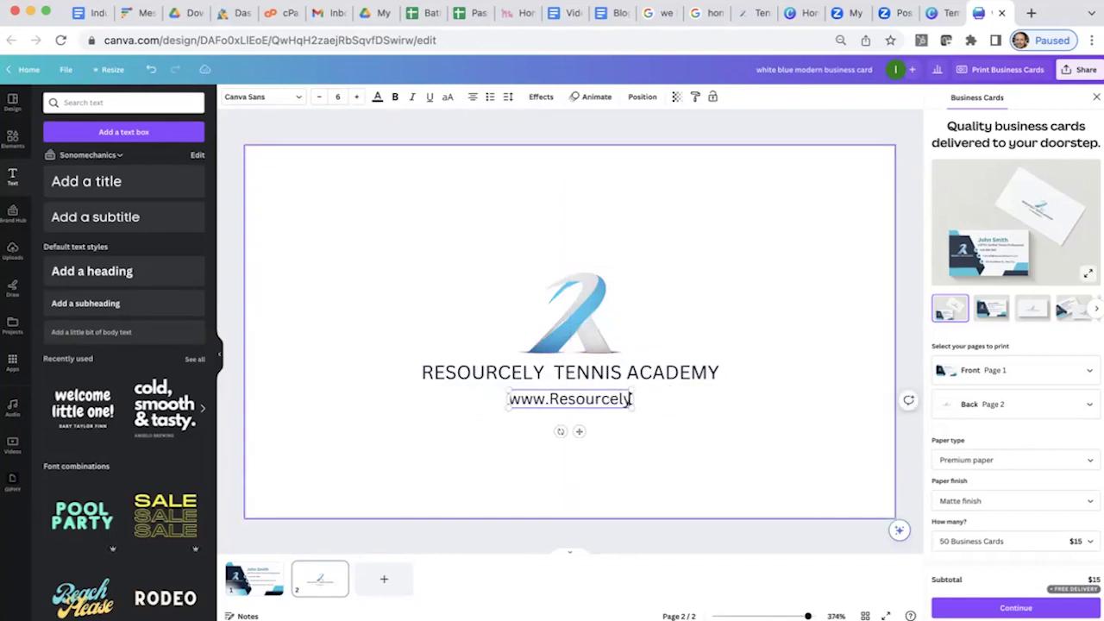
{"action": "type", "text": "TennisAcademy.com"}
Step: Try Bodoni FLF, Cooper Hewitt and Copperplate Gothic 31 BC fonts on the web address
{"action": "left_click", "coordinate": [263, 97]}
{"action": "left_click", "coordinate": [89, 503]}
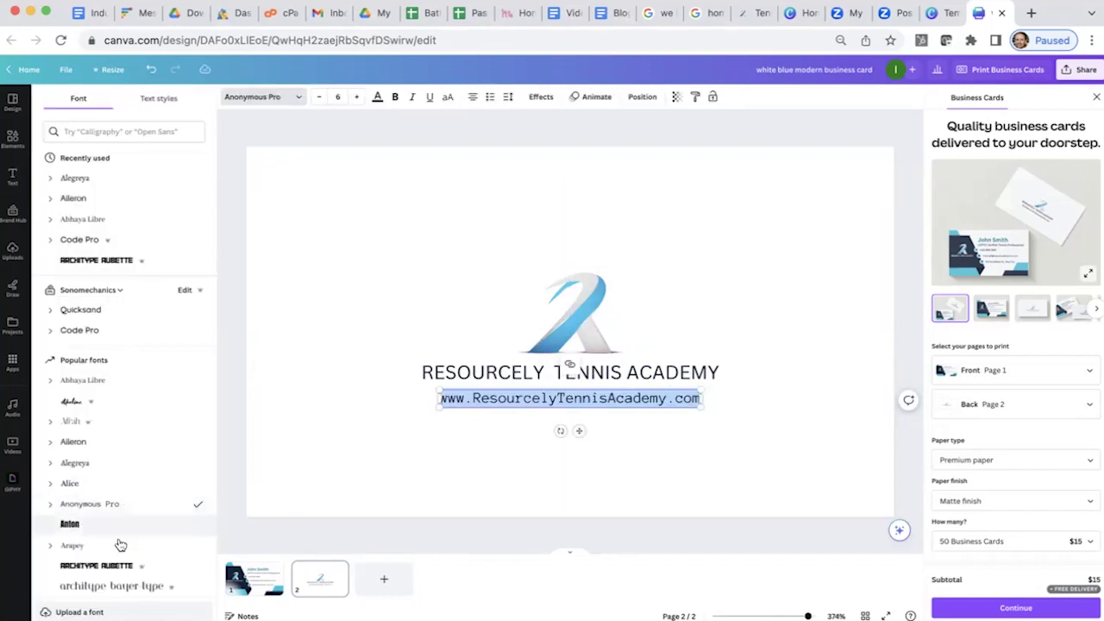
{"action": "left_click", "coordinate": [119, 545]}
{"action": "scroll", "coordinate": [92, 520], "scroll_direction": "down", "scroll_amount": 5}
{"action": "left_click", "coordinate": [92, 520]}
{"action": "scroll", "coordinate": [91, 520], "scroll_direction": "down", "scroll_amount": 4}
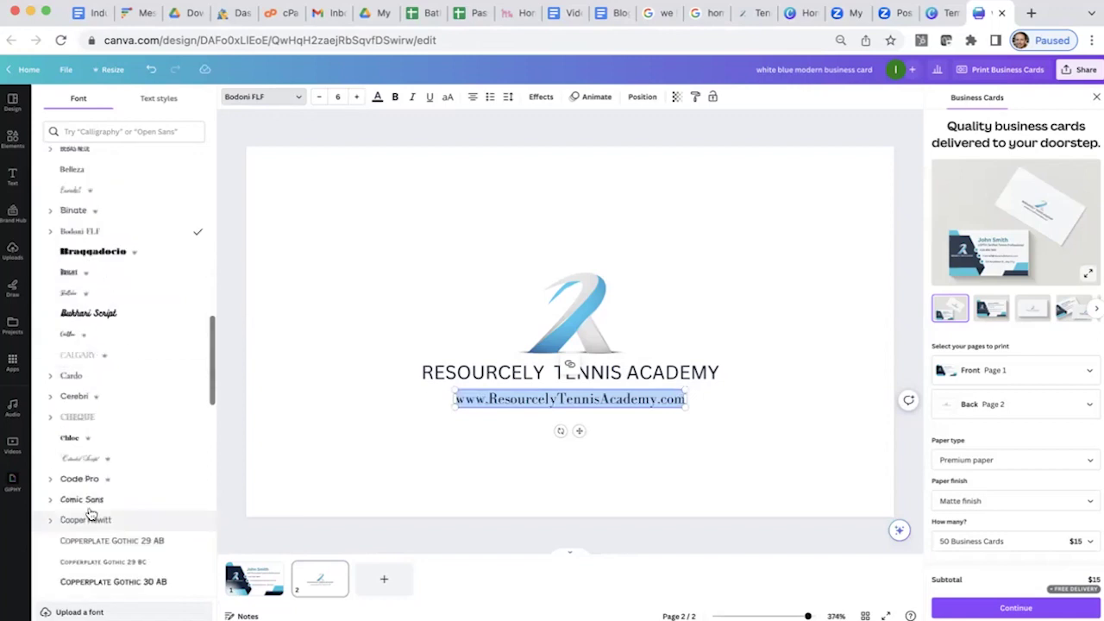
{"action": "left_click", "coordinate": [90, 521]}
{"action": "scroll", "coordinate": [197, 497], "scroll_direction": "down", "scroll_amount": 5}
{"action": "left_click", "coordinate": [121, 296]}
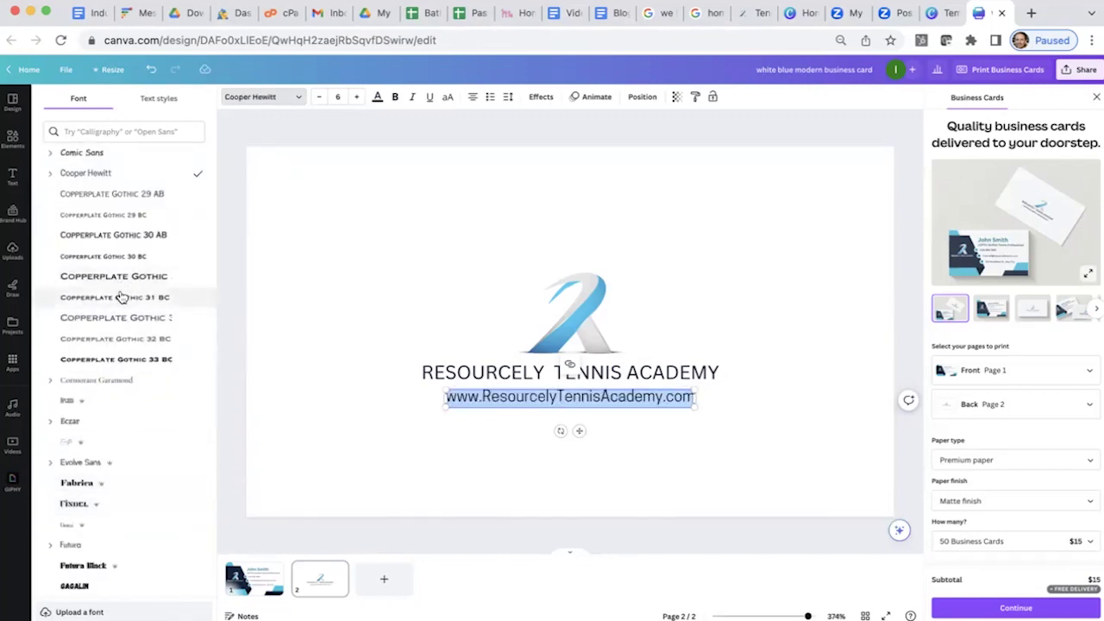
{"action": "left_click", "coordinate": [385, 481]}
Step: Set the web address font to Agrandir, trying Tight and Wide
{"action": "left_click", "coordinate": [466, 399]}
{"action": "left_click", "coordinate": [264, 97]}
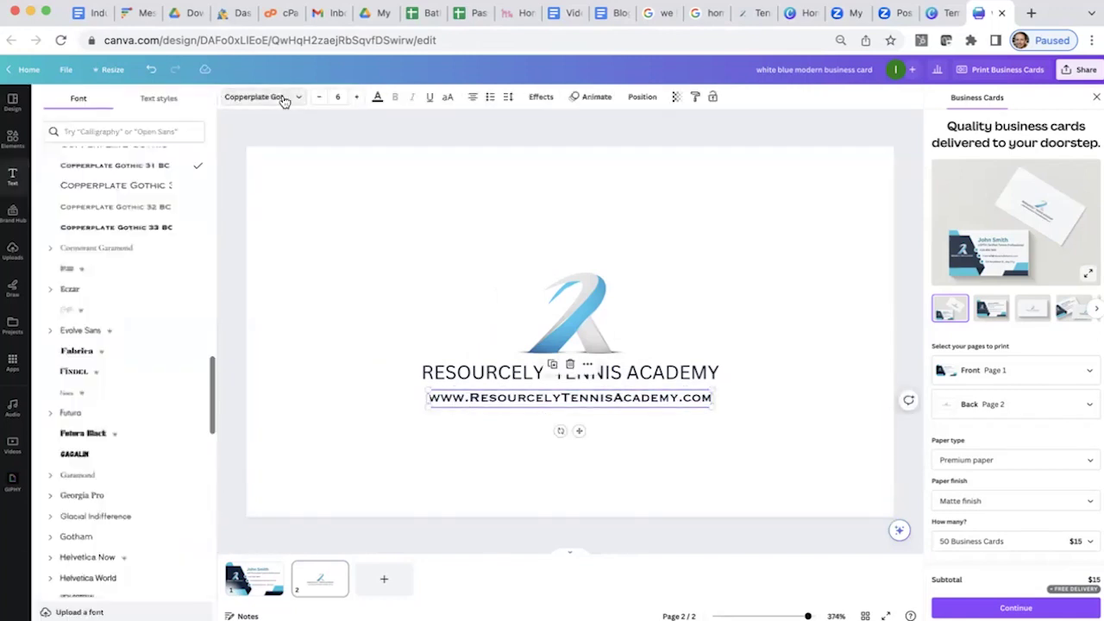
{"action": "scroll", "coordinate": [152, 415], "scroll_direction": "down", "scroll_amount": 5}
{"action": "left_click", "coordinate": [115, 450]}
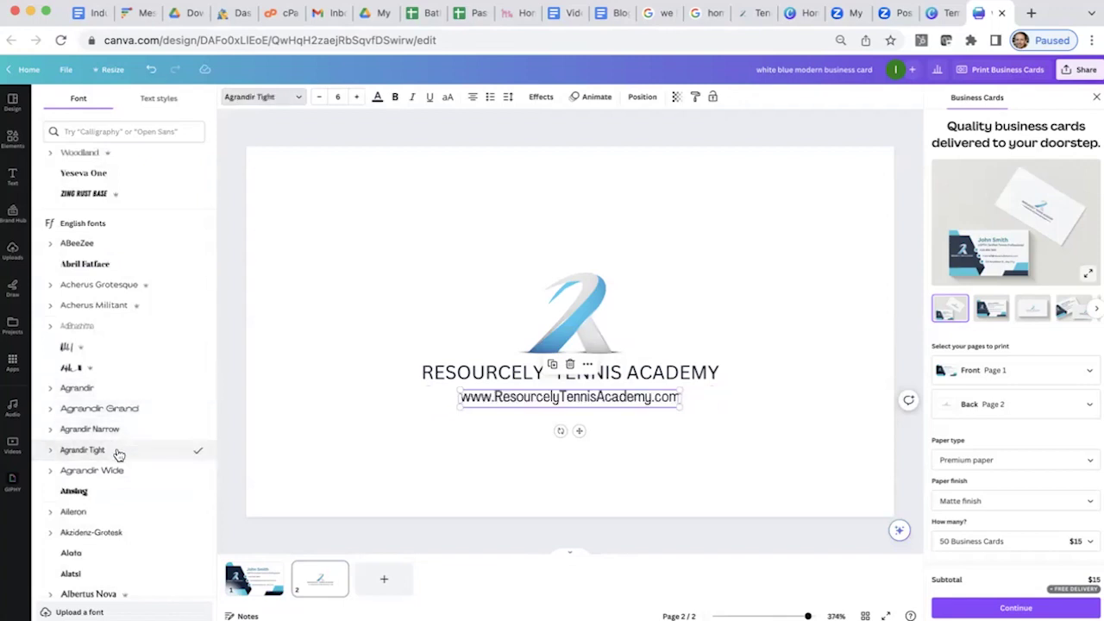
{"action": "left_click", "coordinate": [108, 470]}
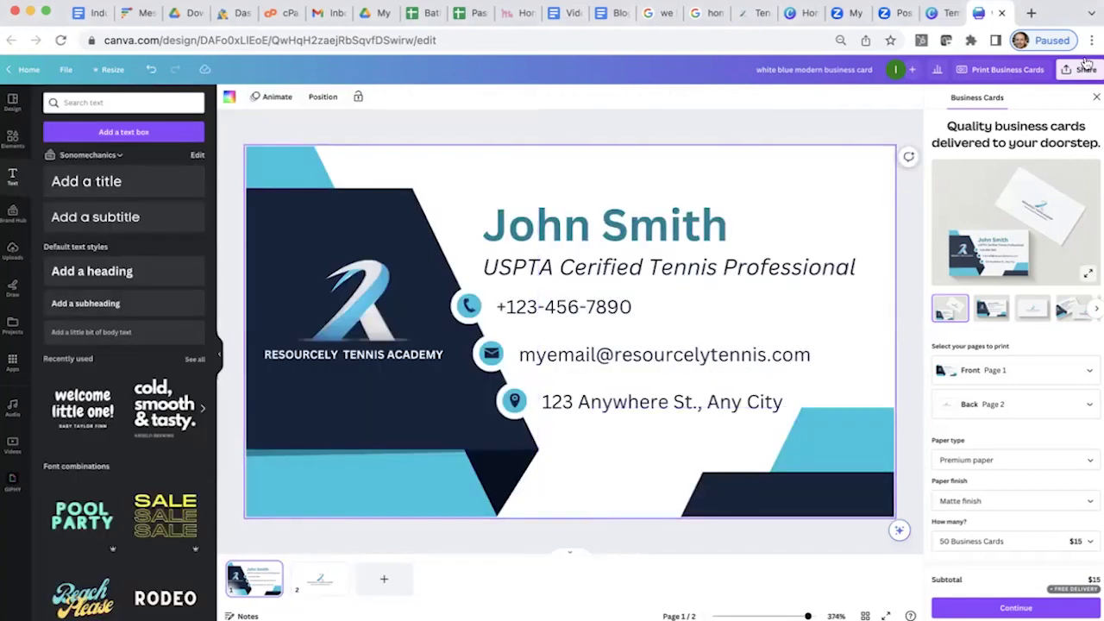
Step: Download all pages as PNG and dismiss Chrome's download notice
{"action": "left_click", "coordinate": [1079, 71]}
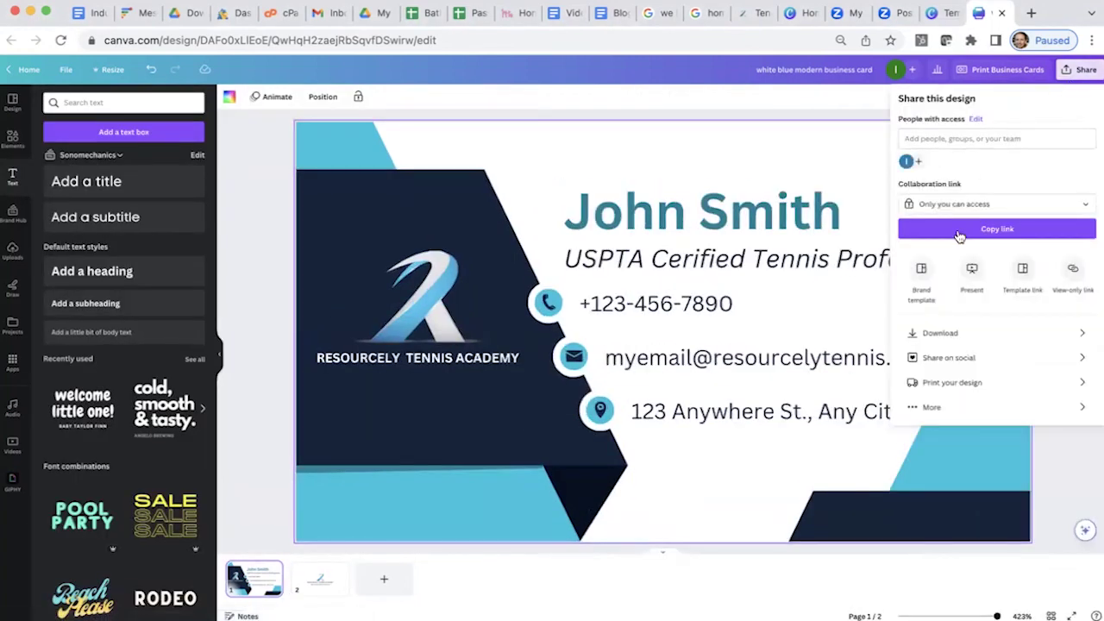
{"action": "left_click", "coordinate": [946, 334]}
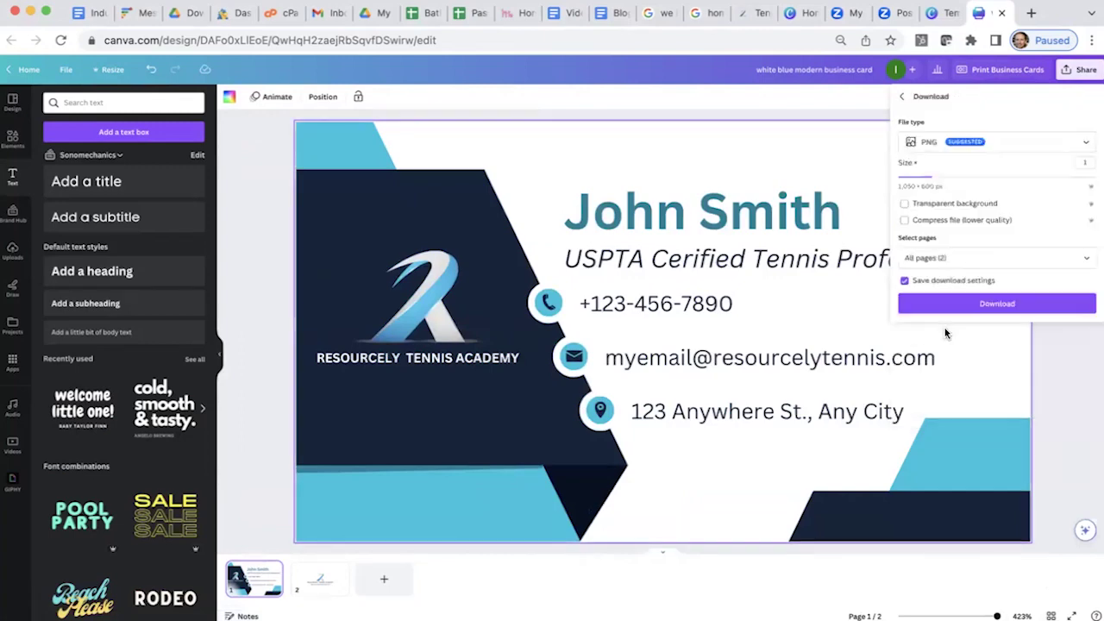
{"action": "left_click", "coordinate": [977, 142]}
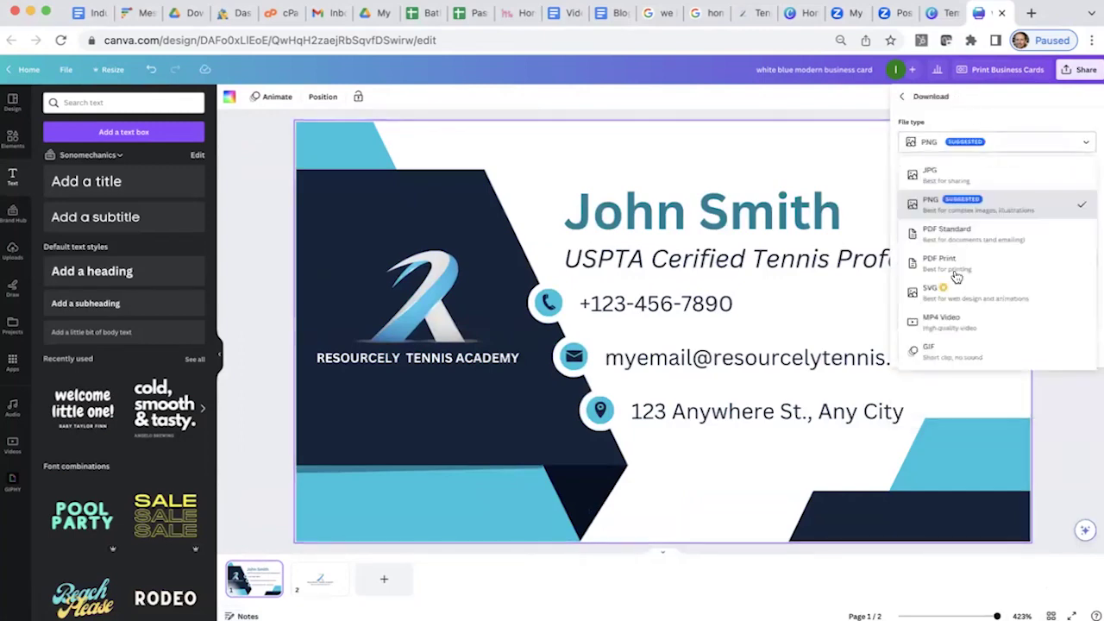
{"action": "left_click", "coordinate": [990, 145]}
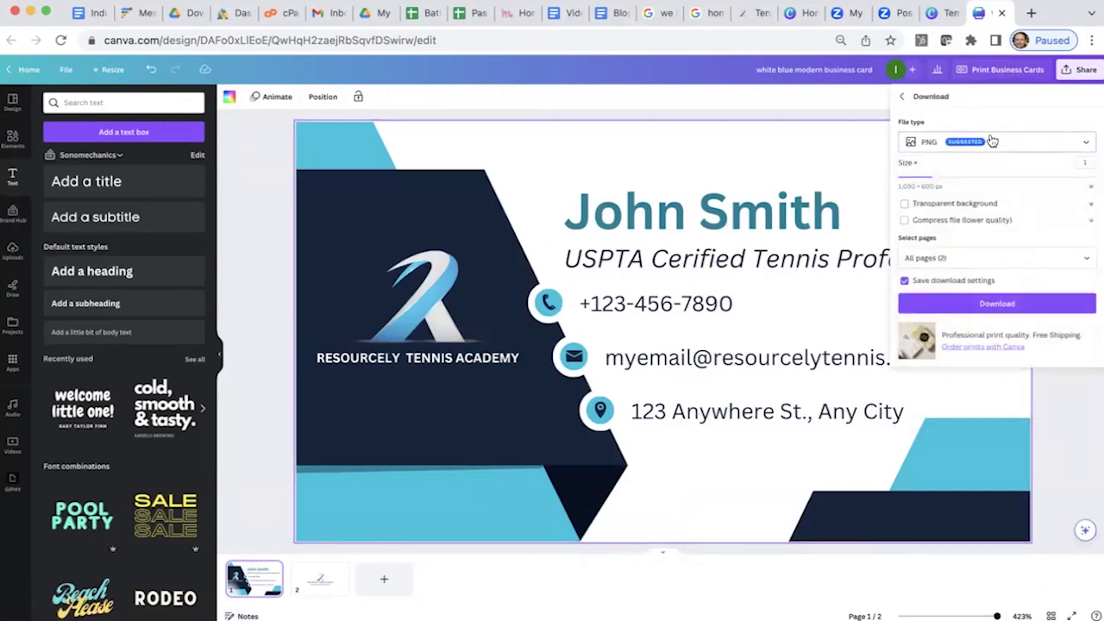
{"action": "left_click", "coordinate": [986, 305]}
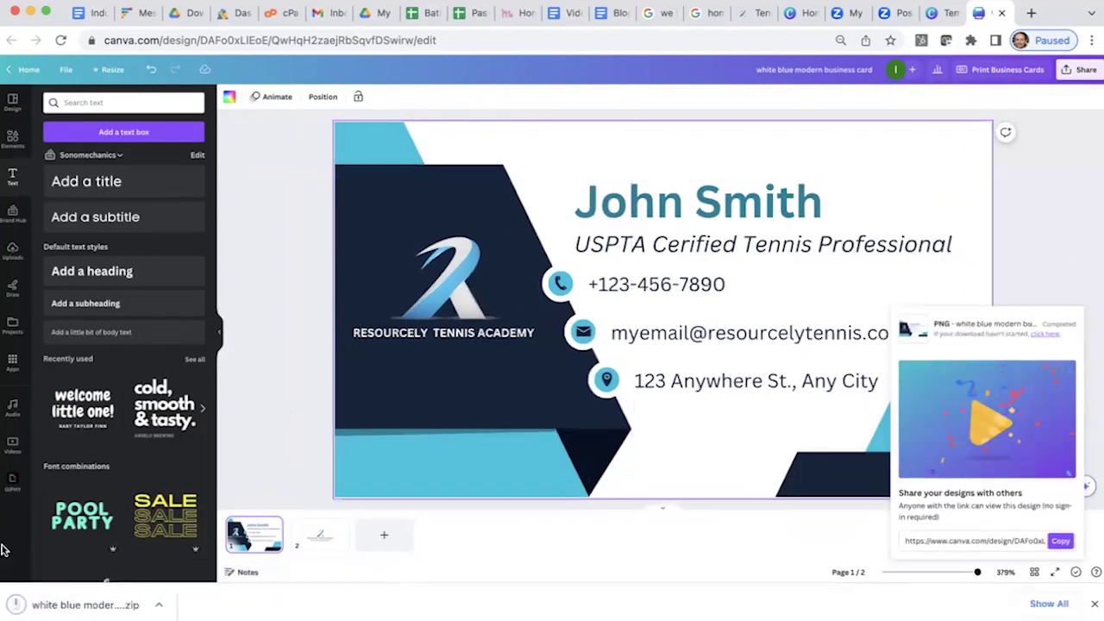
{"action": "left_click", "coordinate": [1094, 605]}
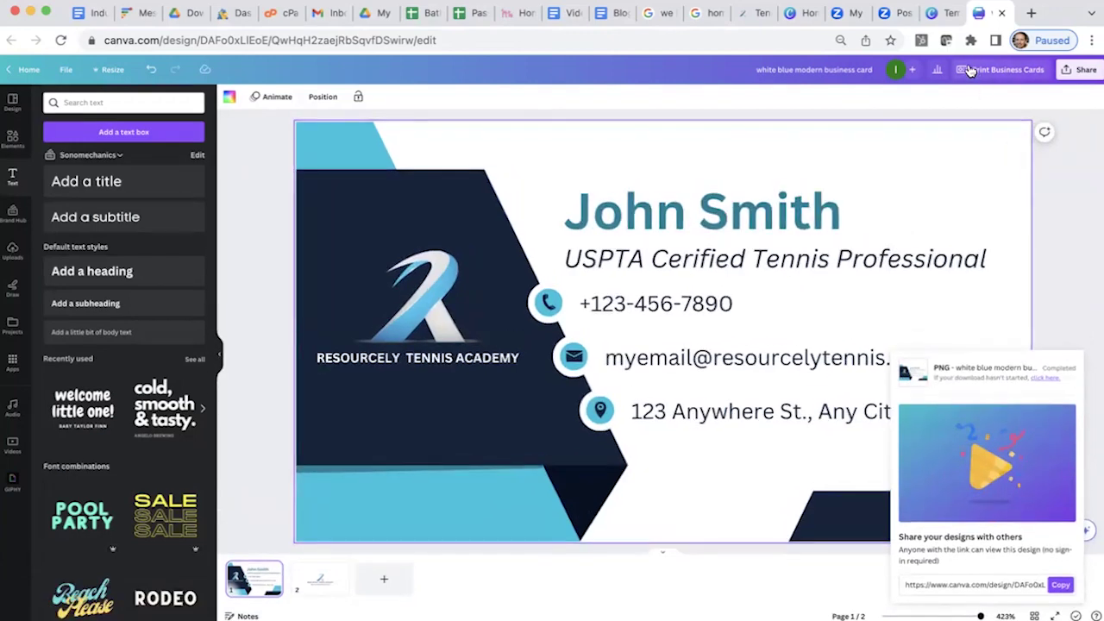
Step: Order 50 business cards on premium paper with a matte finish and continue
{"action": "left_click", "coordinate": [983, 73]}
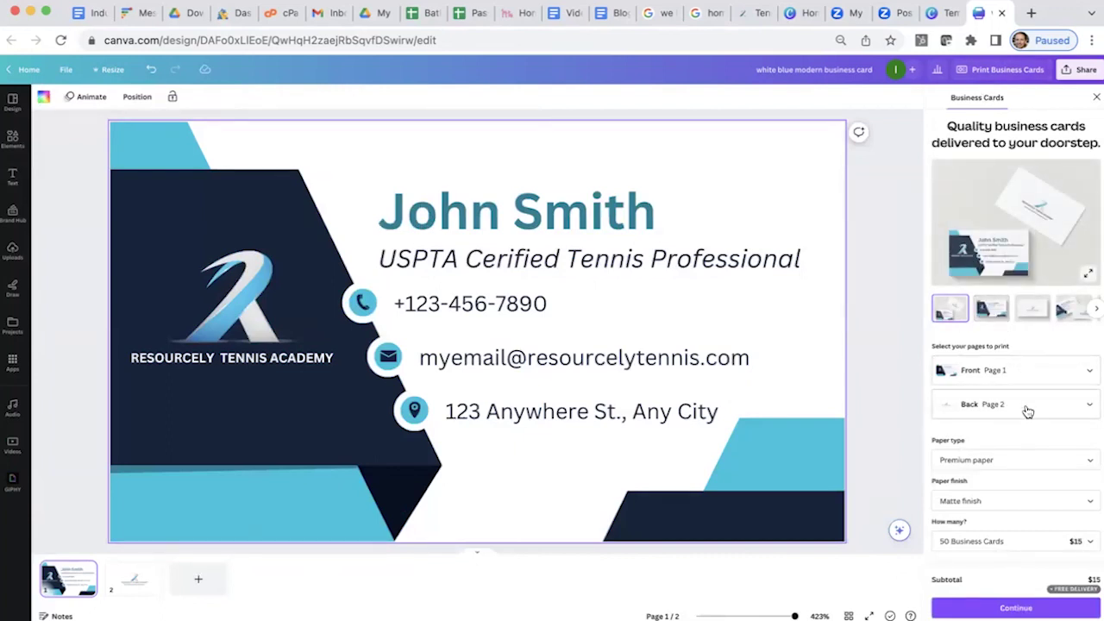
{"action": "left_click", "coordinate": [1008, 462]}
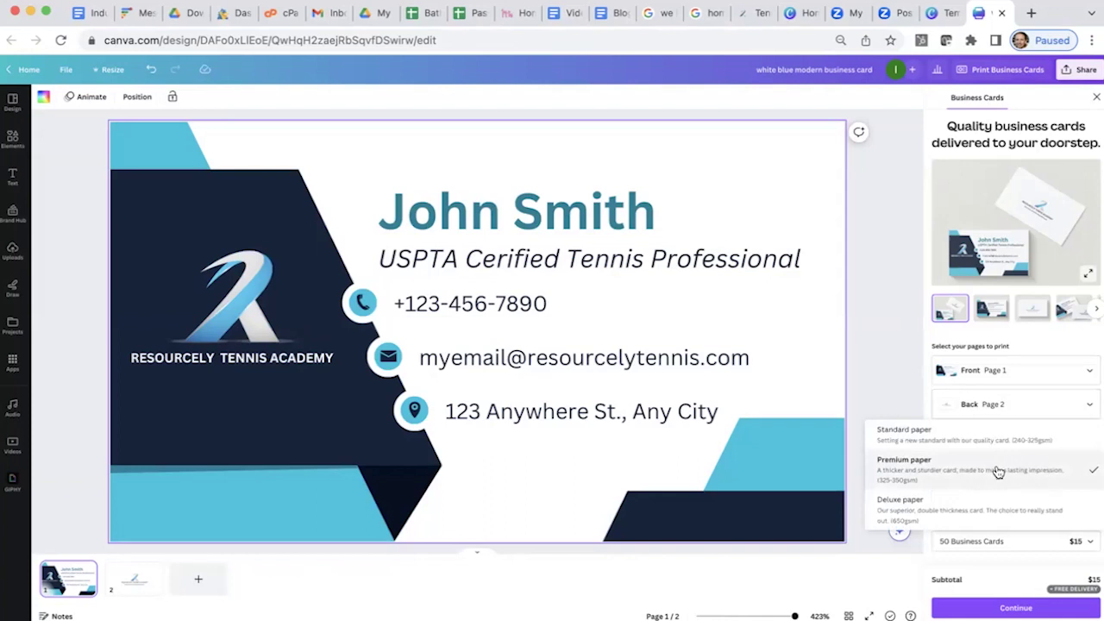
{"action": "left_click", "coordinate": [998, 470]}
{"action": "scroll", "coordinate": [968, 420], "scroll_direction": "down", "scroll_amount": 2}
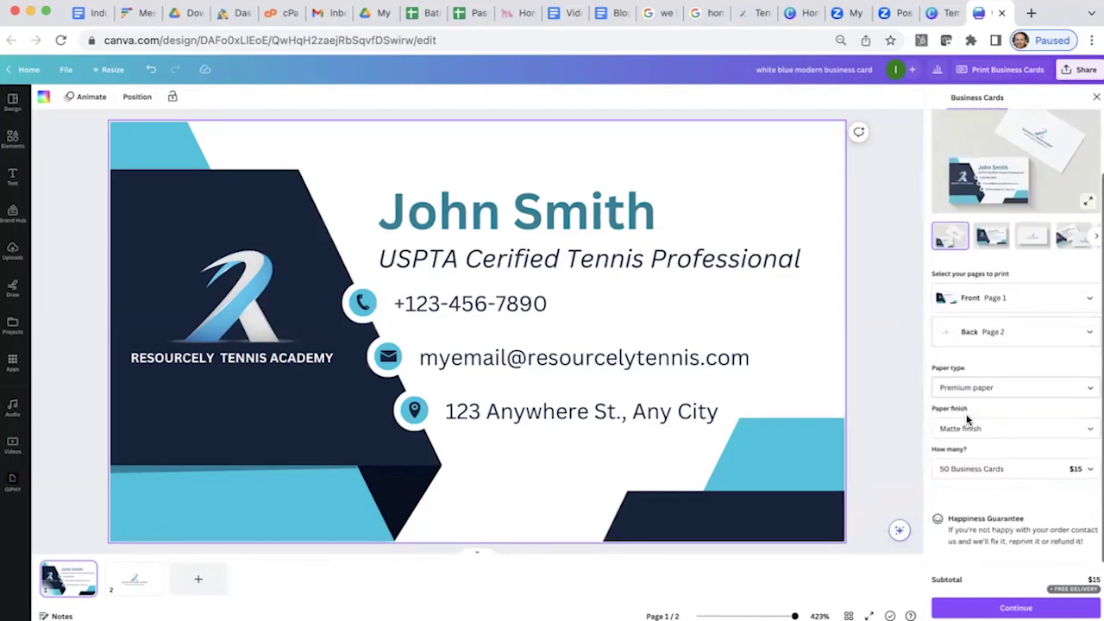
{"action": "left_click", "coordinate": [968, 425]}
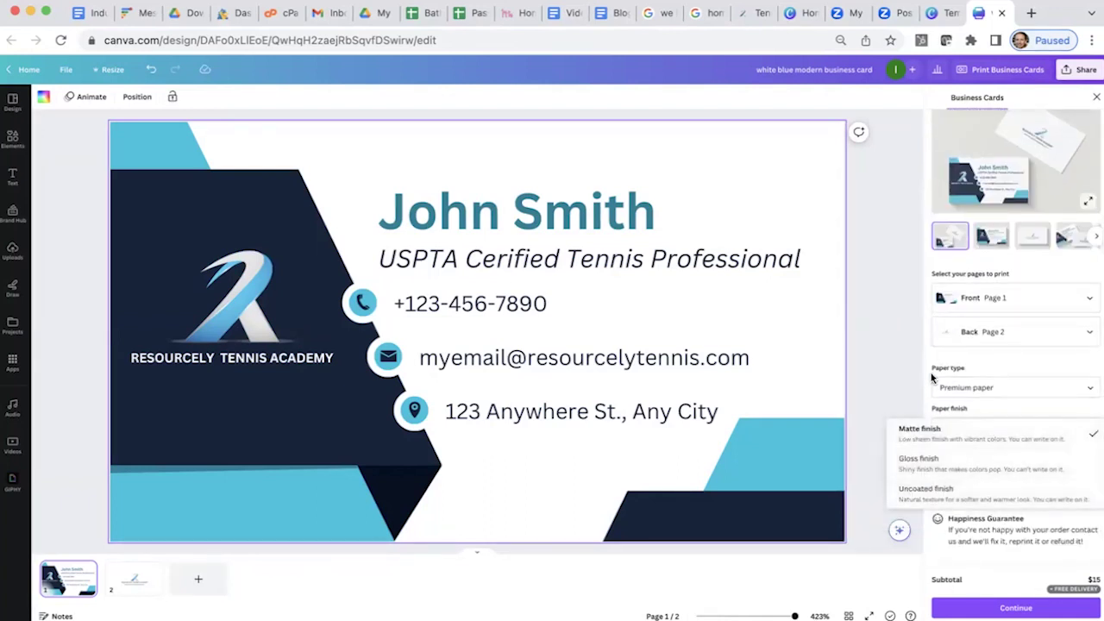
{"action": "left_click", "coordinate": [932, 377]}
{"action": "left_click", "coordinate": [999, 471]}
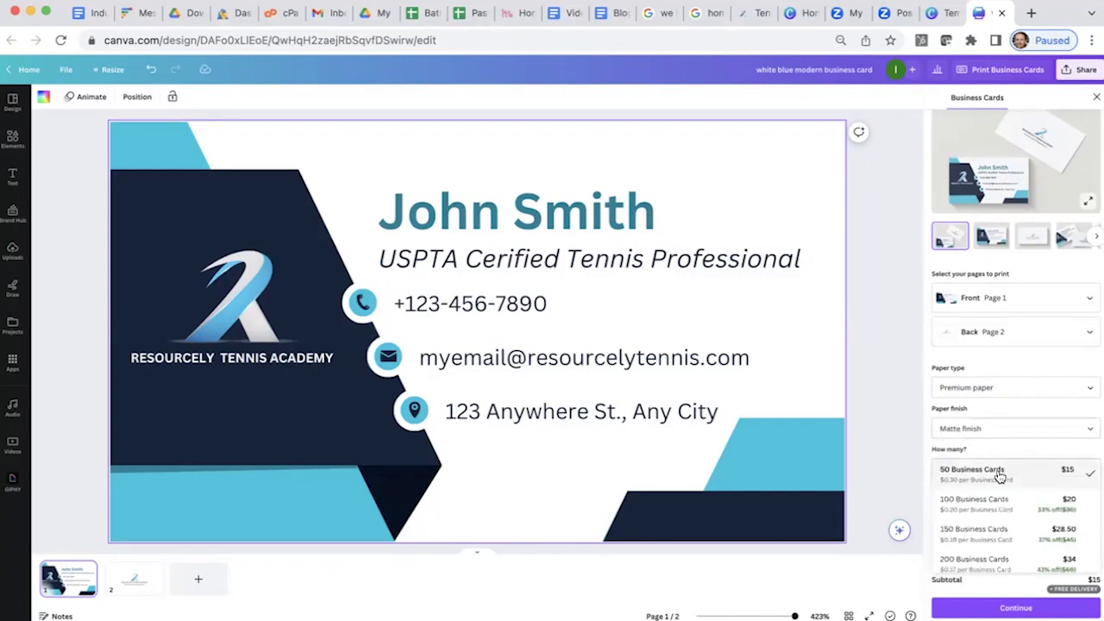
{"action": "left_click", "coordinate": [1068, 467]}
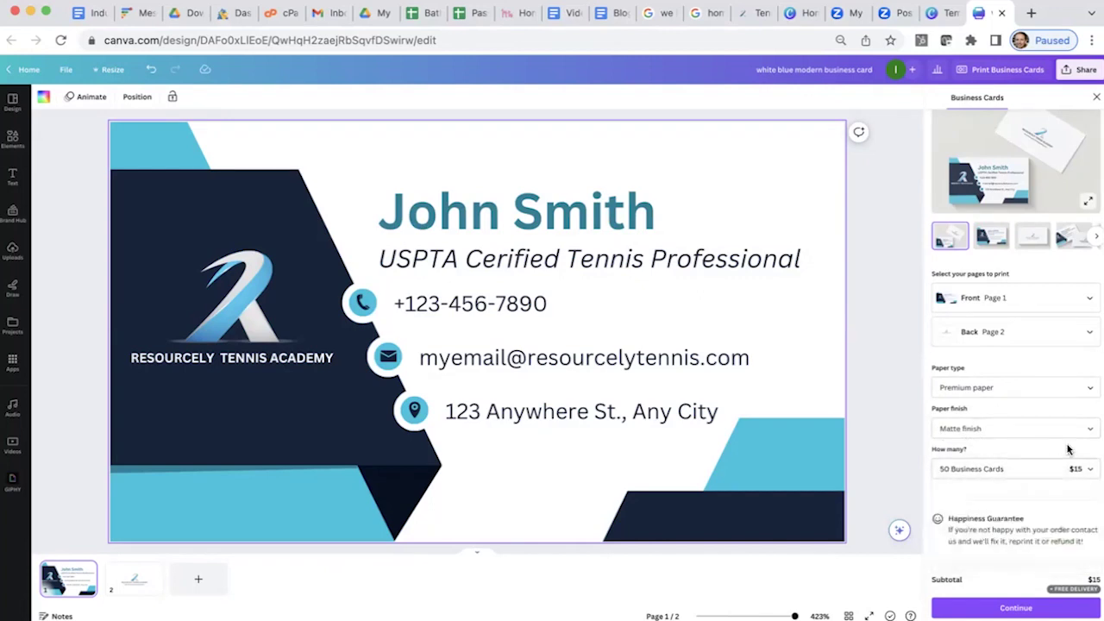
{"action": "left_click", "coordinate": [1010, 607]}
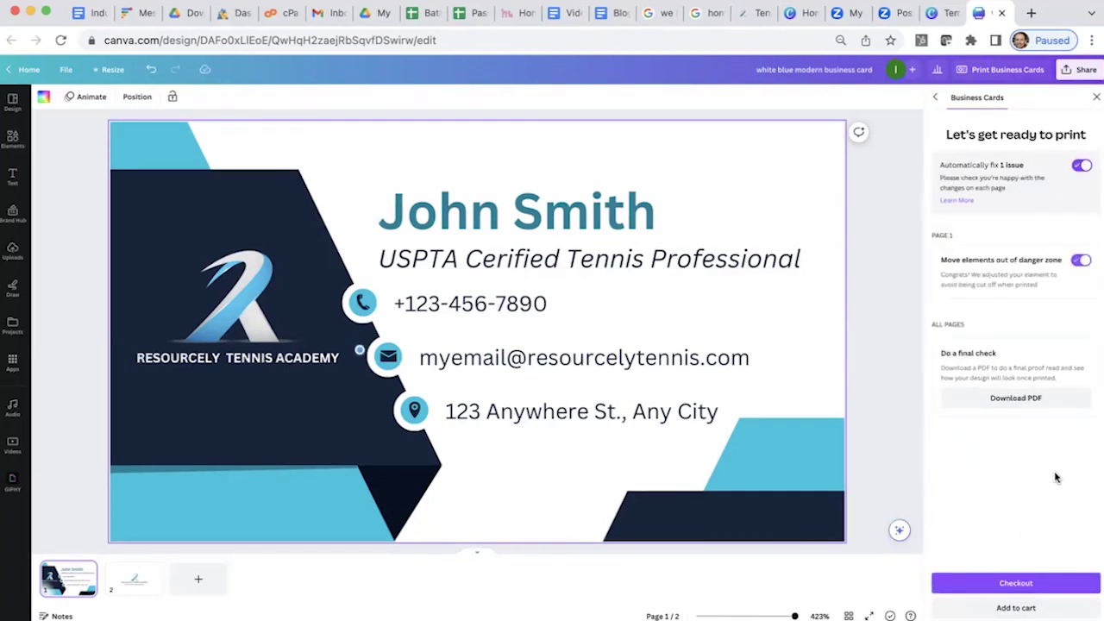
Step: Proceed to checkout and begin filling the shipping Full name field
{"action": "left_click", "coordinate": [1022, 587]}
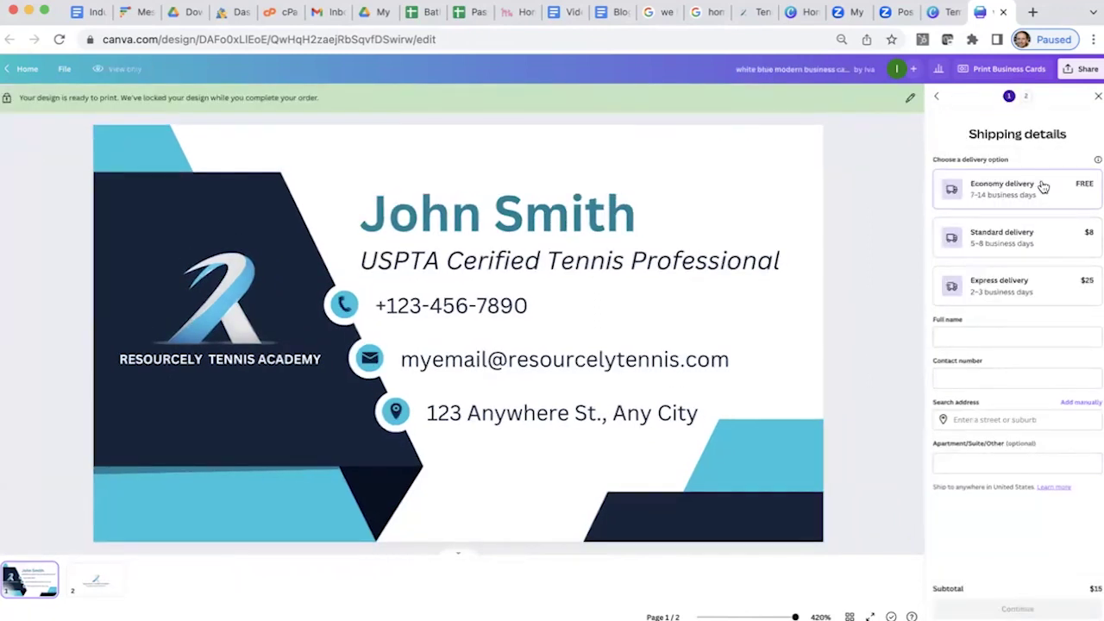
{"action": "left_click", "coordinate": [961, 337]}
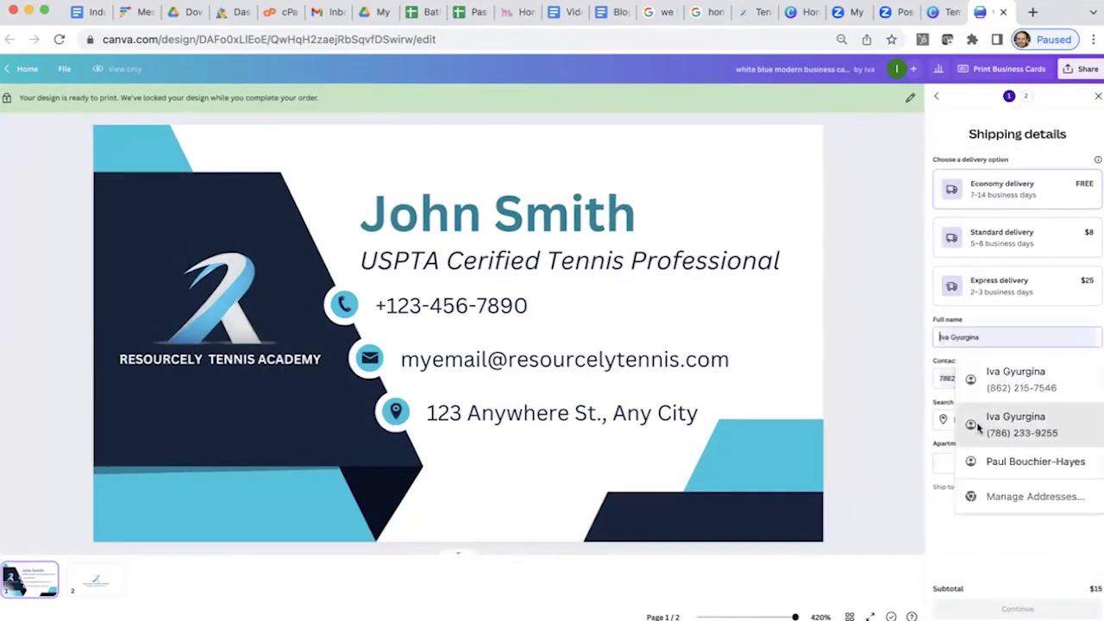
{"action": "left_click", "coordinate": [978, 540]}
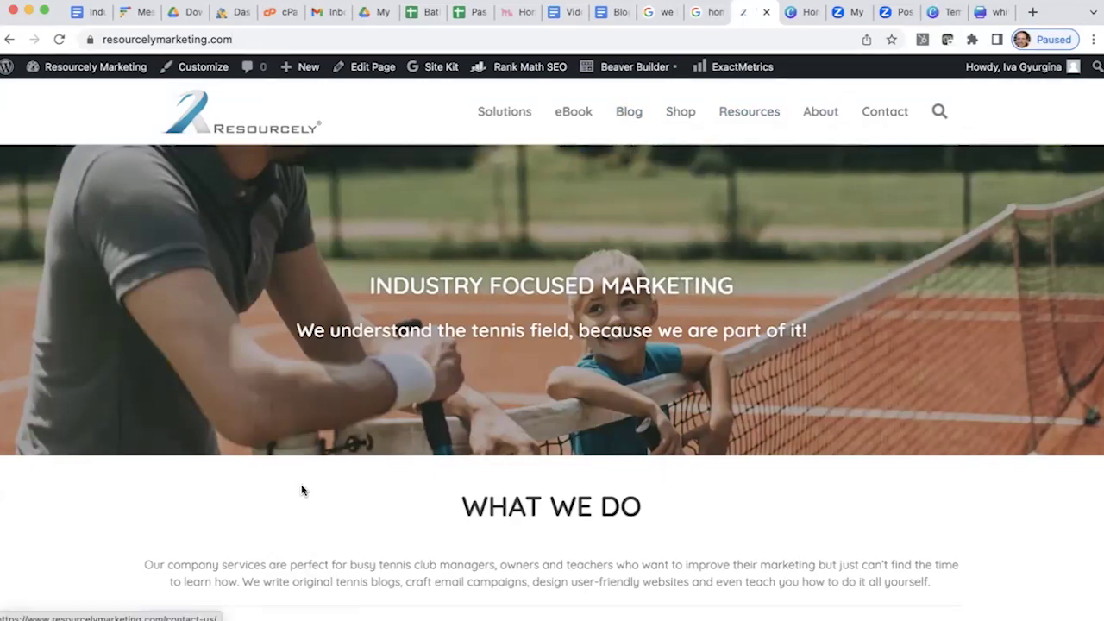
{"action": "scroll", "coordinate": [301, 488], "scroll_direction": "down", "scroll_amount": 3}
{"action": "scroll", "coordinate": [301, 488], "scroll_direction": "up", "scroll_amount": 3}
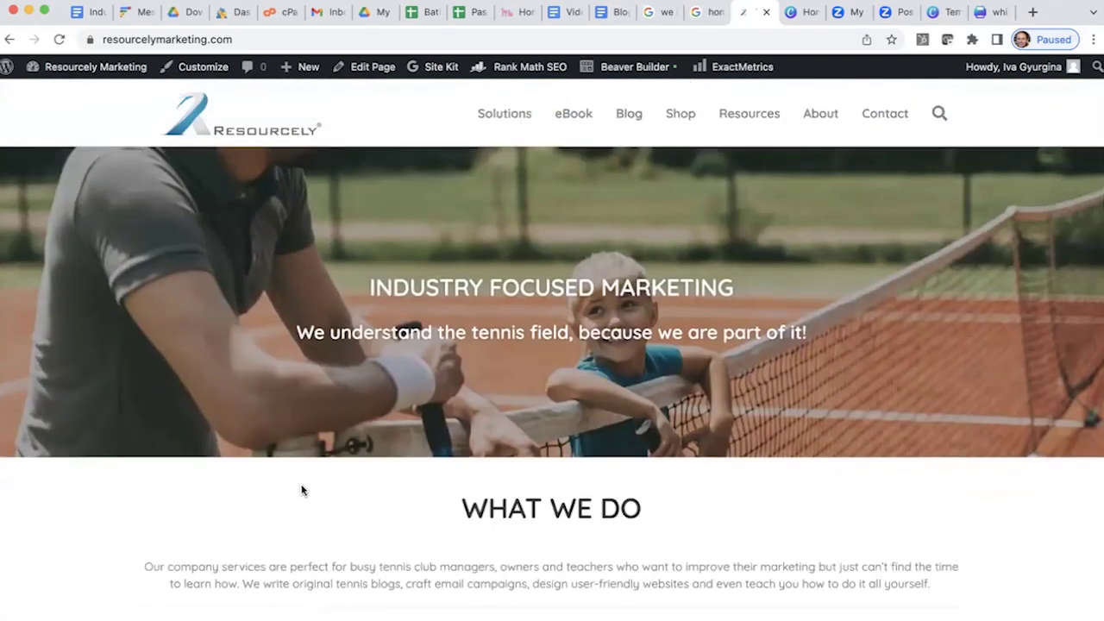